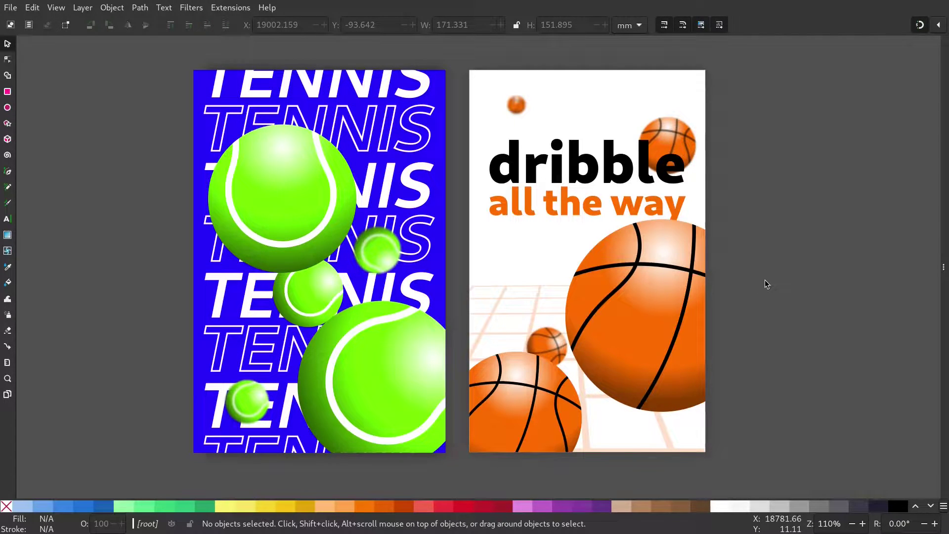
- Set up a blank white rectangle 500 px wide and 800 px high in the empty area as the poster background
{"action": "left_click_drag", "start_coordinate": [765, 281], "coordinate": [321, 278]}
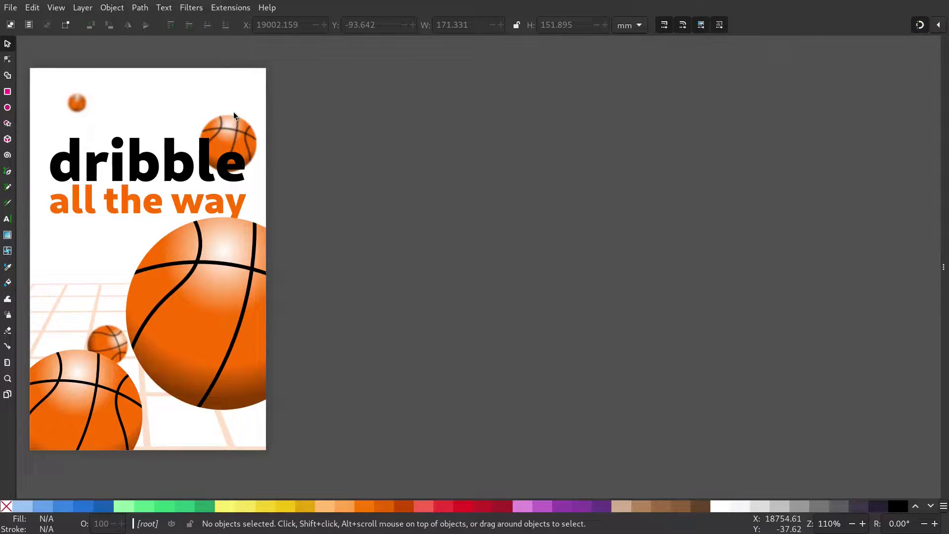
{"action": "left_click", "coordinate": [239, 83]}
{"action": "key", "text": "Delete"}
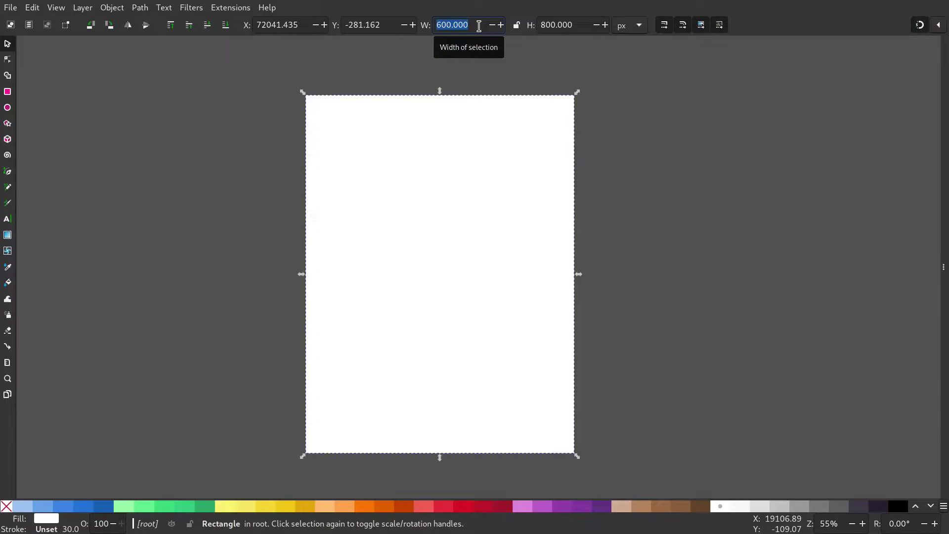
{"action": "type", "text": "500"}
{"action": "key", "text": "Tab"}
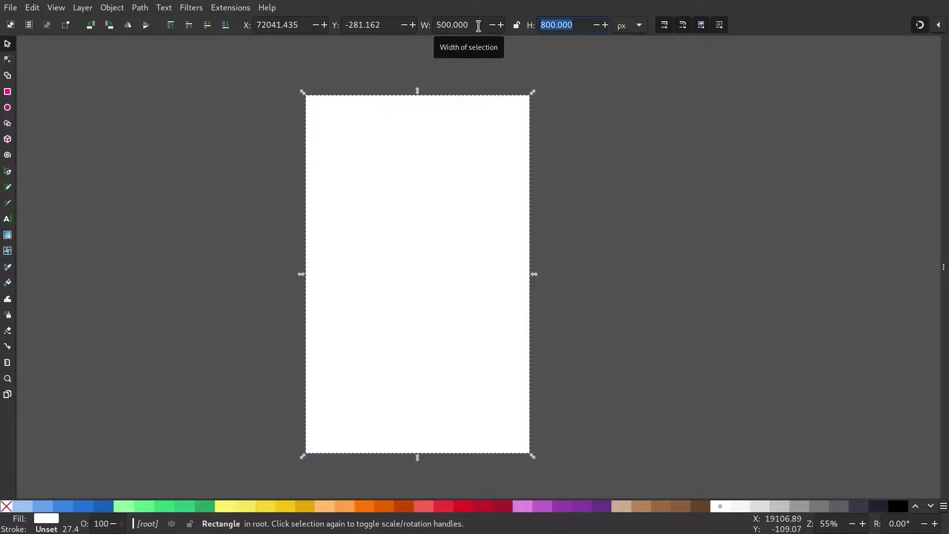
{"action": "key", "text": "Escape"}
{"action": "left_click_drag", "start_coordinate": [351, 267], "coordinate": [386, 267]}
- Draw a circle with a radius of about 27 mm beside the white rectangle and fill it bright green (1bff39)
{"action": "left_click", "coordinate": [8, 107]}
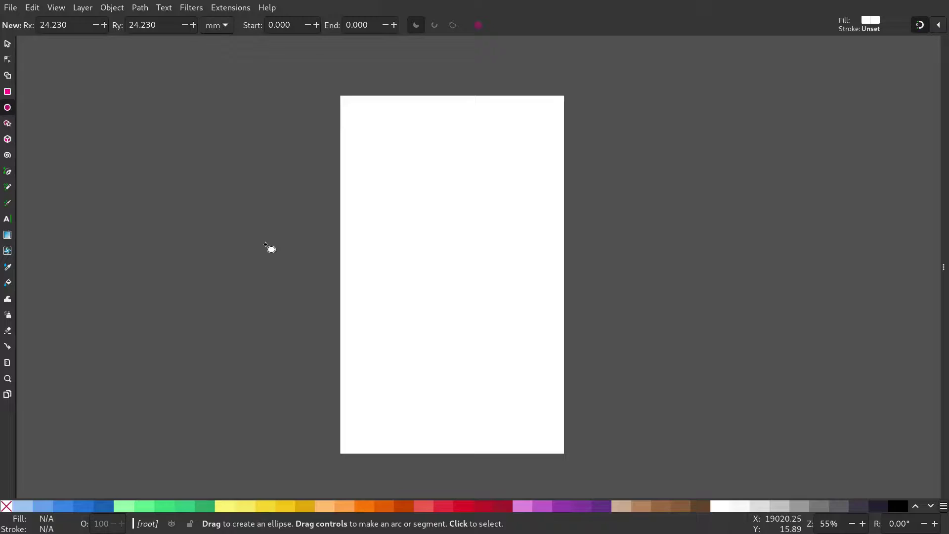
{"action": "left_click_drag", "start_coordinate": [242, 232], "coordinate": [289, 280]}
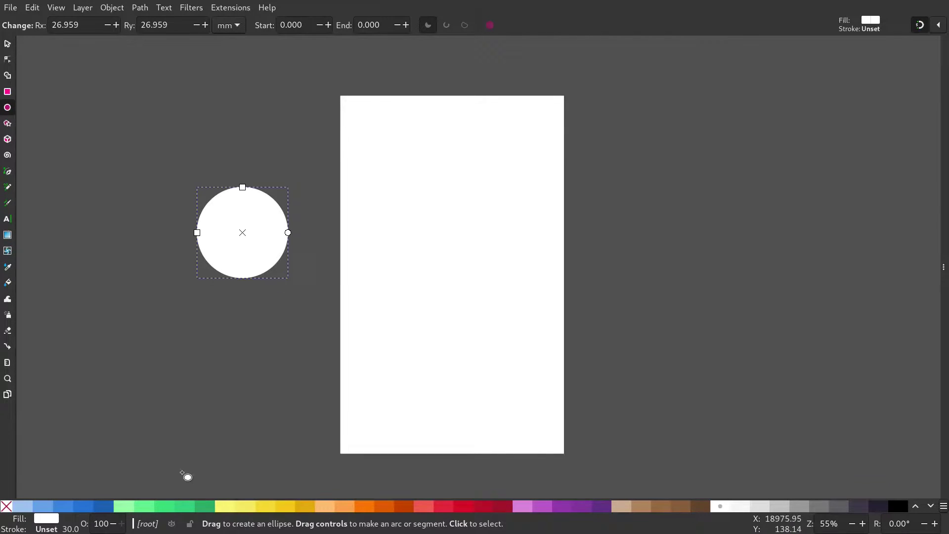
{"action": "left_click", "coordinate": [147, 506]}
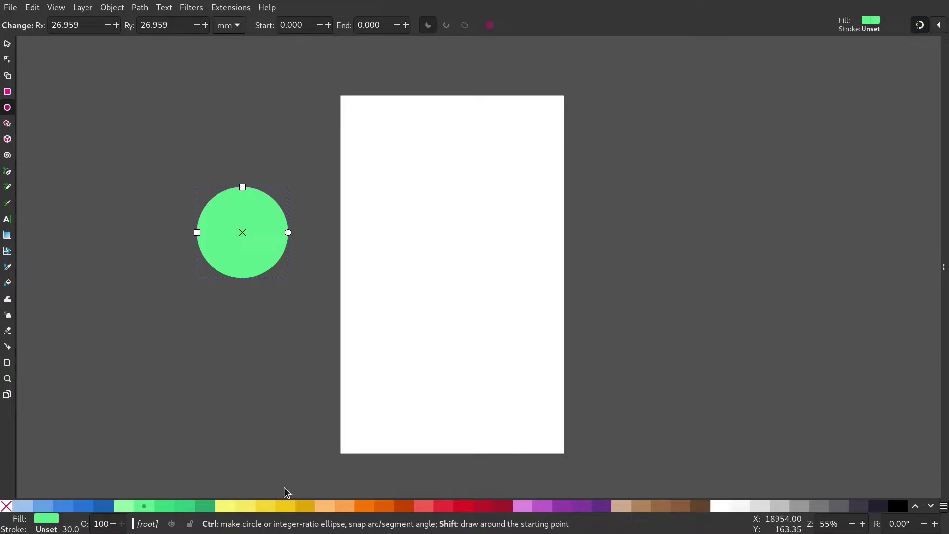
{"action": "key", "text": "ctrl+shift+f"}
{"action": "left_click", "coordinate": [787, 170]}
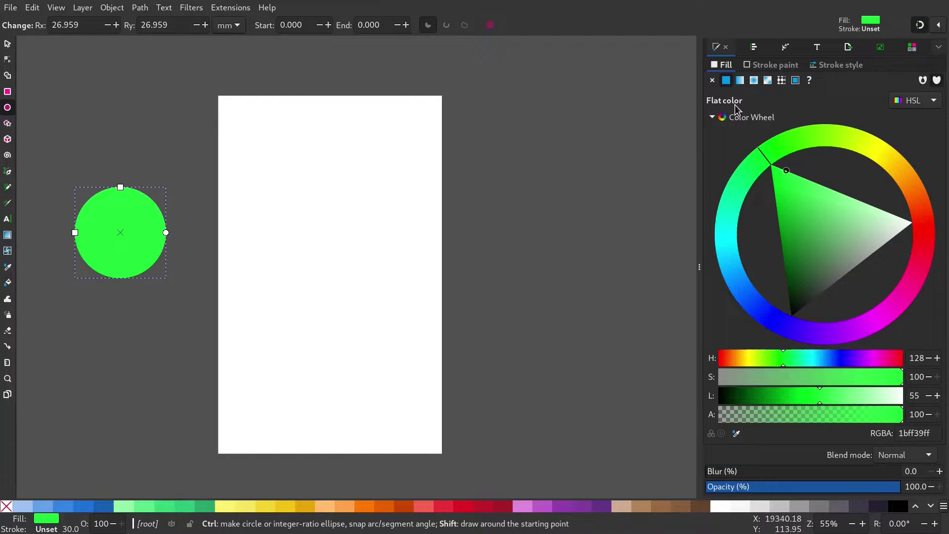
- Apply a radial gradient fill to the circle and set the outer stop's alpha to 100
{"action": "left_click", "coordinate": [754, 80]}
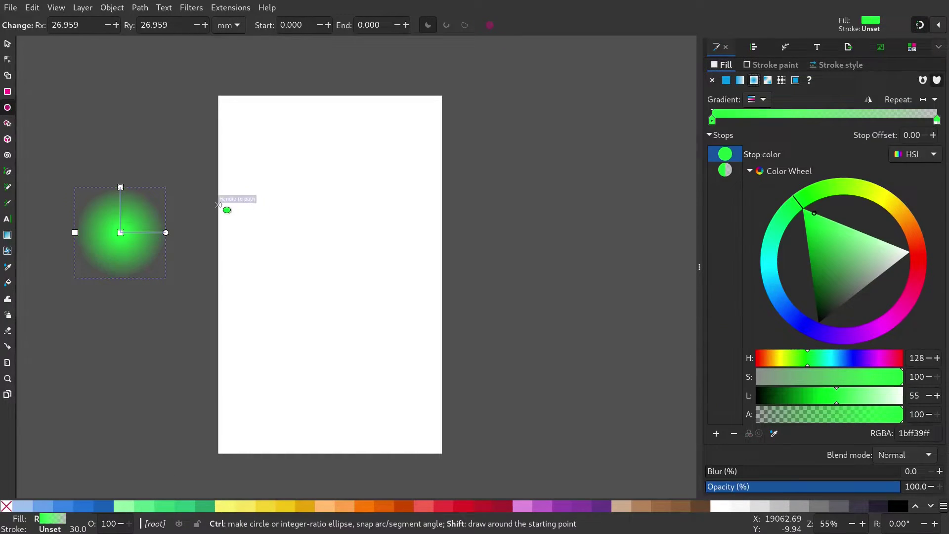
{"action": "left_click", "coordinate": [166, 232]}
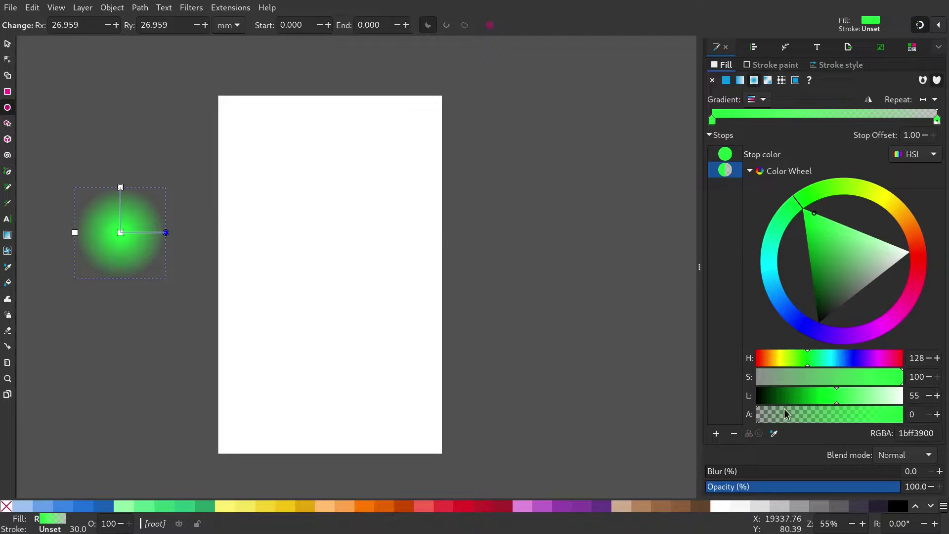
{"action": "left_click_drag", "start_coordinate": [784, 408], "coordinate": [948, 410]}
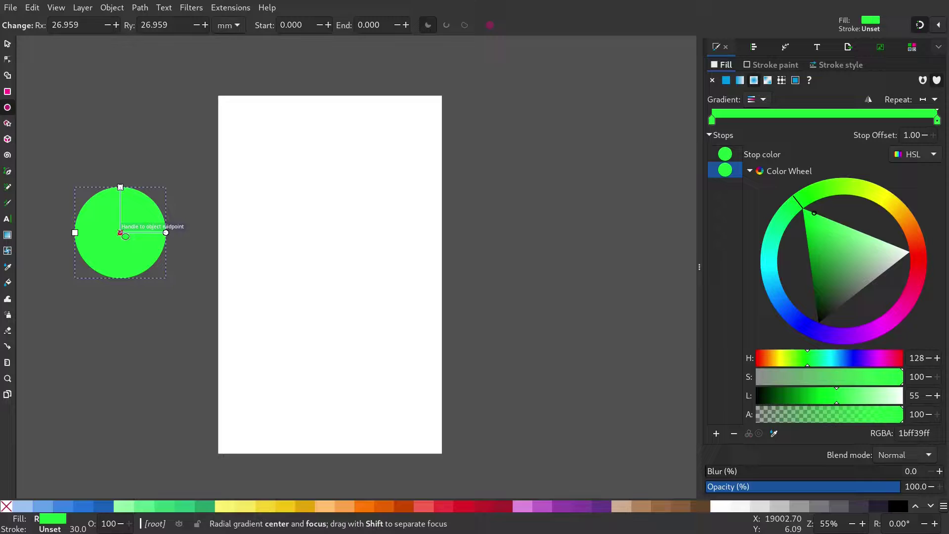
- Shift the radial gradient below the circle's centre, with a bright green centre stop (2cff48) and a dark green outer stop
{"action": "left_click_drag", "start_coordinate": [725, 154], "coordinate": [725, 262]}
{"action": "left_click", "coordinate": [822, 216]}
{"action": "left_click", "coordinate": [164, 267]}
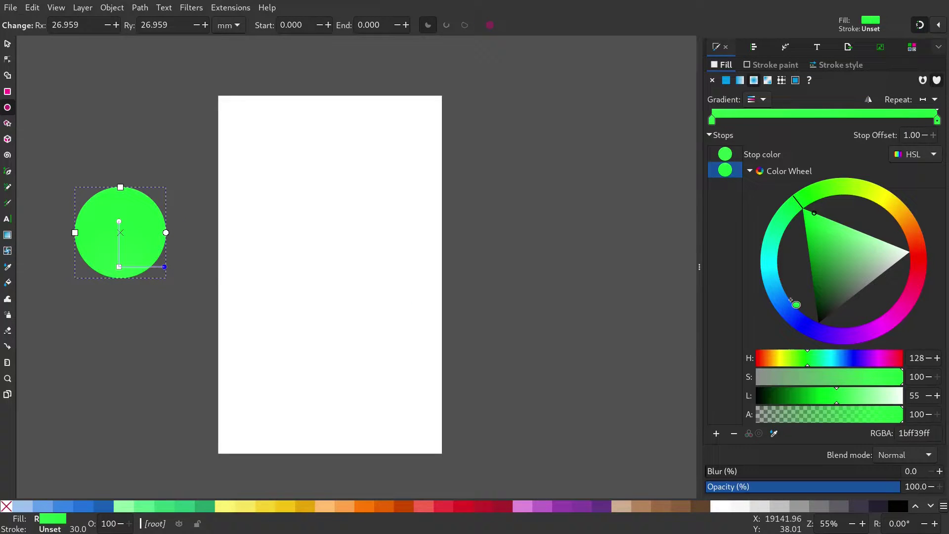
{"action": "left_click_drag", "start_coordinate": [820, 265], "coordinate": [796, 314]}
- Add a gradient stop at offset 0.75 in light green (43ef59) and set the outer stop to 006b0e
{"action": "left_click", "coordinate": [726, 155]}
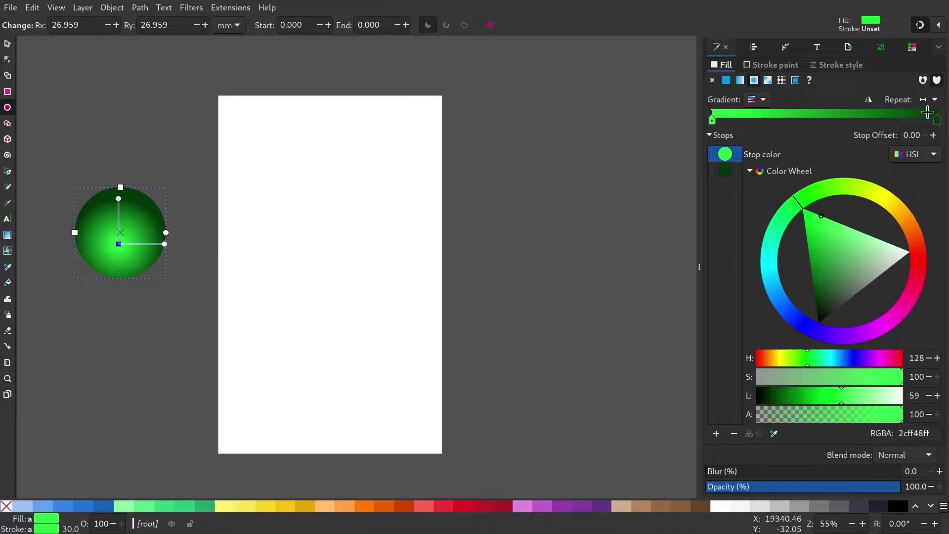
{"action": "double_click", "coordinate": [879, 116]}
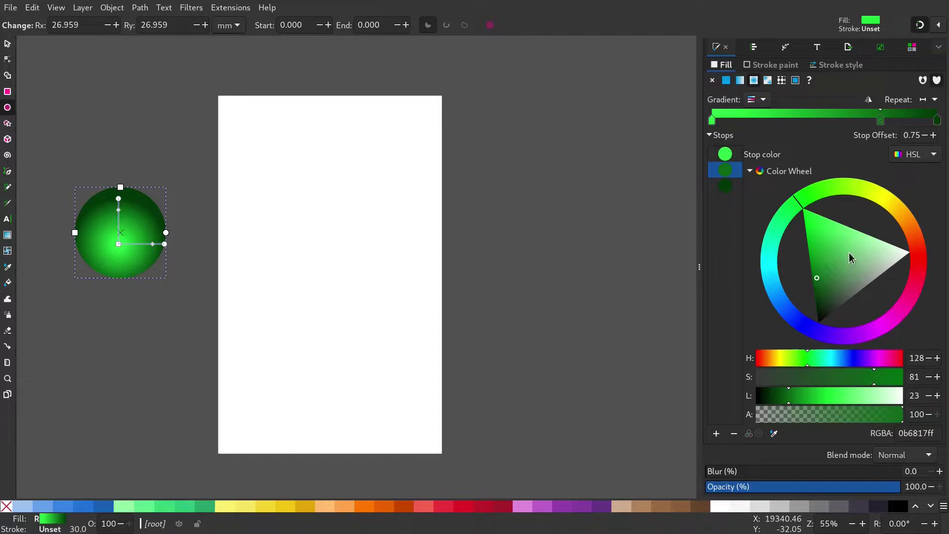
{"action": "left_click_drag", "start_coordinate": [818, 278], "coordinate": [833, 231]}
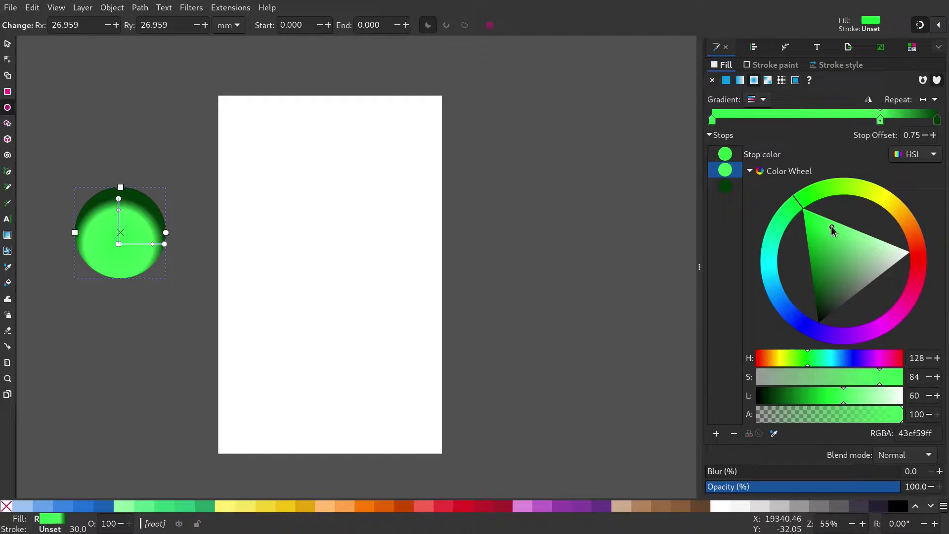
{"action": "left_click", "coordinate": [724, 186]}
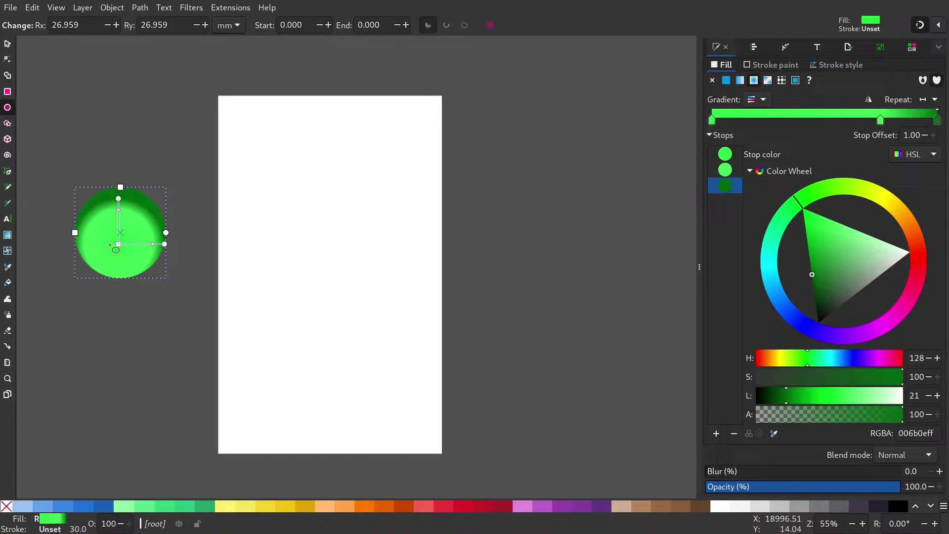
- Reposition the gradient to centre high on the circle with dark green at the lower rim, and make its centre stop white
{"action": "left_click_drag", "start_coordinate": [118, 209], "coordinate": [119, 221]}
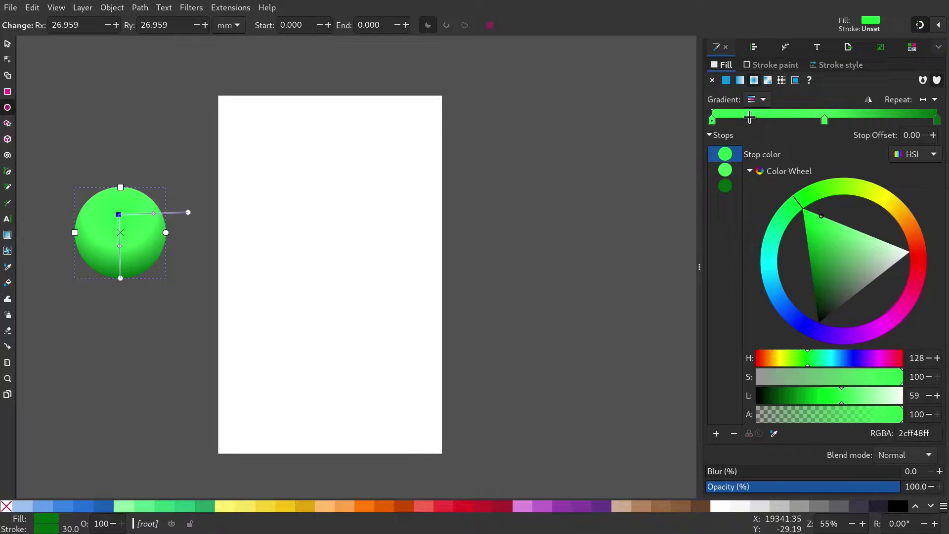
{"action": "left_click_drag", "start_coordinate": [119, 249], "coordinate": [119, 256]}
{"action": "left_click", "coordinate": [8, 43]}
{"action": "left_click", "coordinate": [158, 304]}
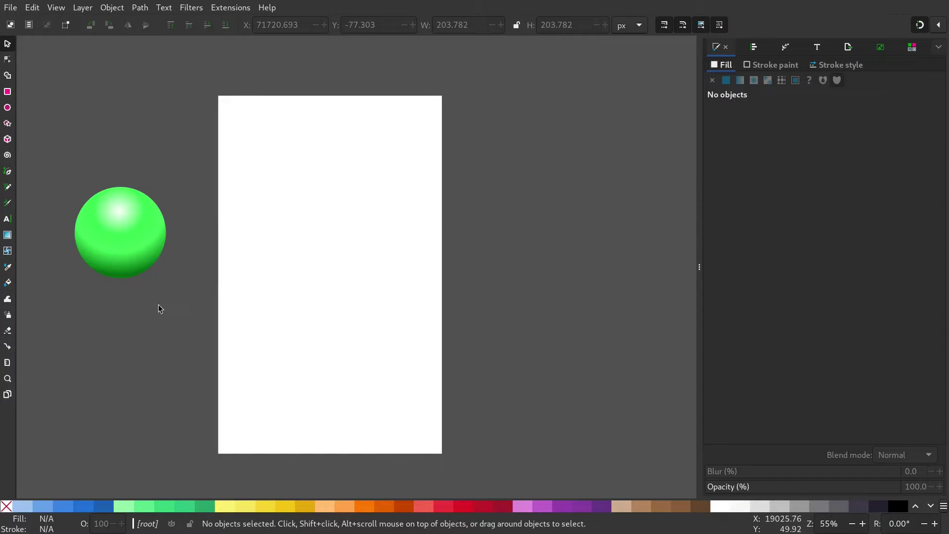
- Draw a U-shaped spiro curve across the green ball as its seam, starting and ending near the upper rim
{"action": "left_click", "coordinate": [7, 172]}
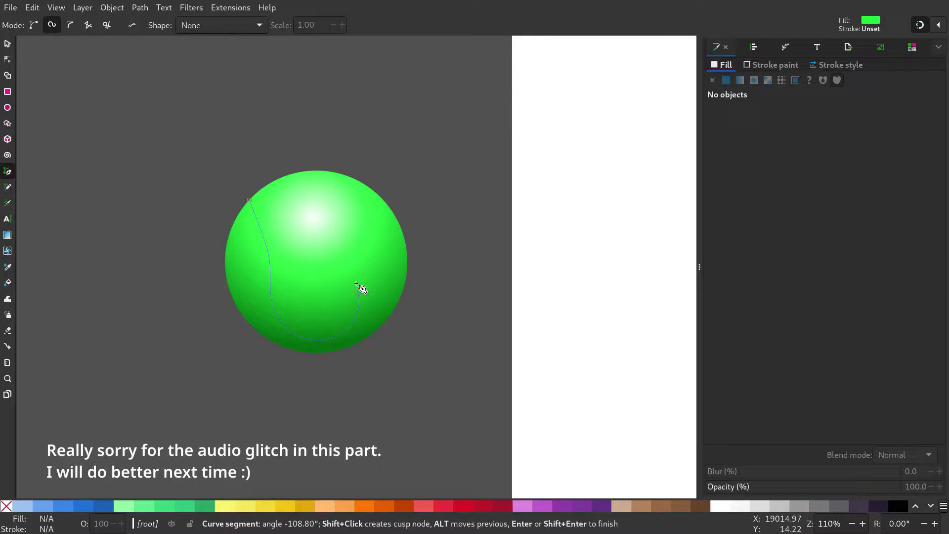
{"action": "left_click", "coordinate": [351, 250]}
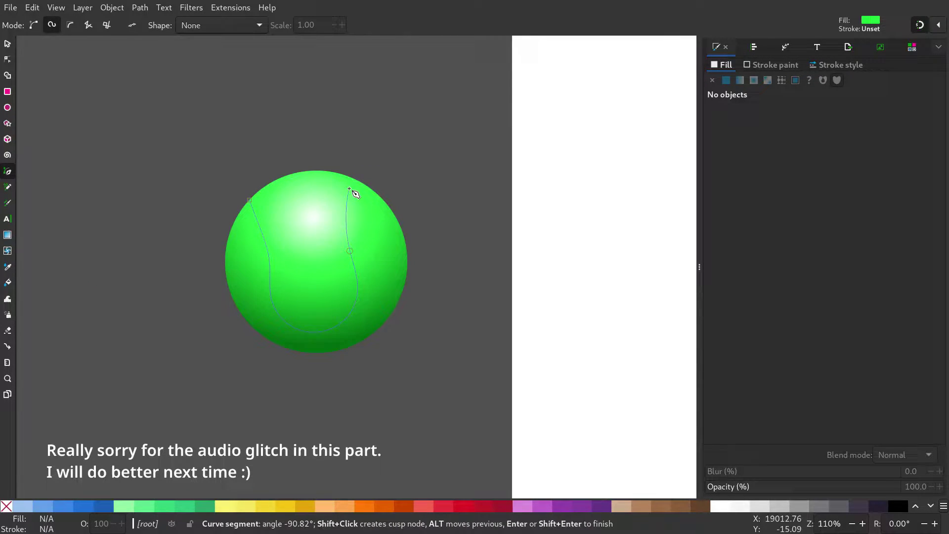
{"action": "double_click", "coordinate": [349, 188]}
- Give the seam curve a white stroke 10 px wide and no fill
{"action": "left_click", "coordinate": [720, 505], "text": "shift"}
{"action": "left_click", "coordinate": [835, 64]}
{"action": "left_click", "coordinate": [826, 84]}
{"action": "left_click", "coordinate": [824, 102]}
{"action": "double_click", "coordinate": [770, 88]}
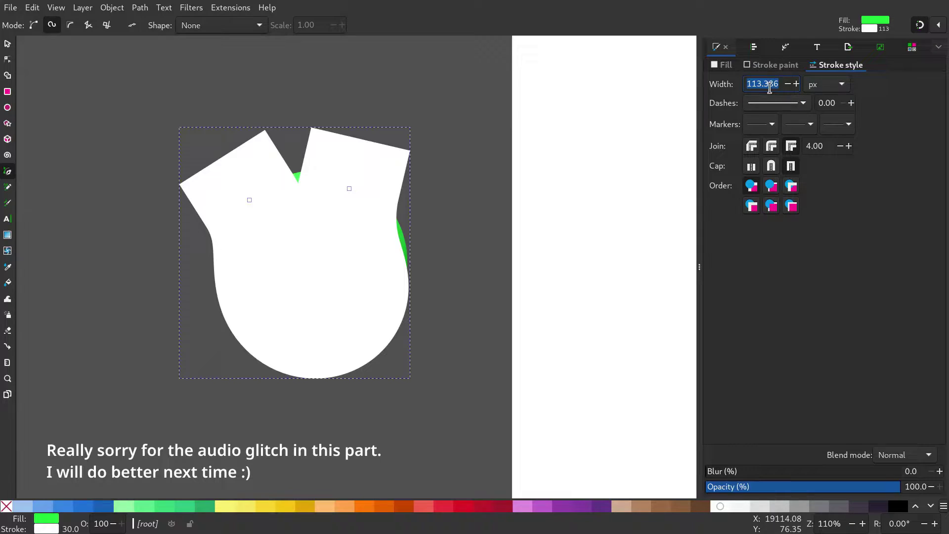
{"action": "type", "text": "10"}
{"action": "key", "text": "Tab"}
{"action": "left_click", "coordinate": [7, 506]}
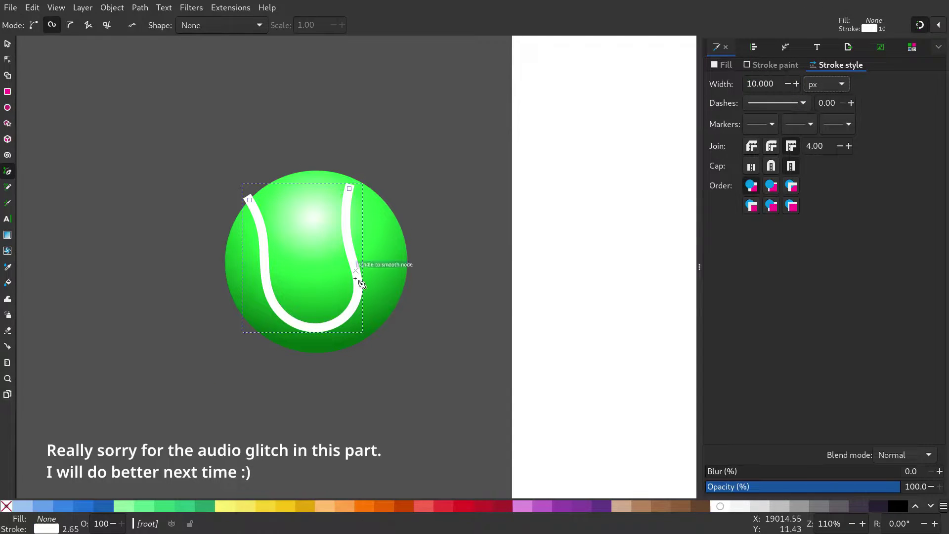
- Rotate the white seam slightly clockwise and reshape its nodes into a more symmetrical U
{"action": "left_click", "coordinate": [7, 45]}
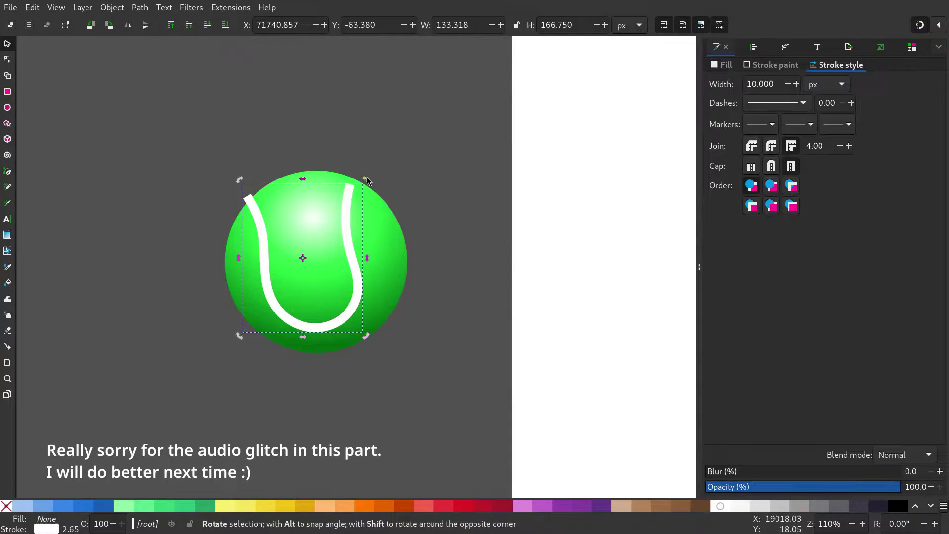
{"action": "mouse_move", "coordinate": [367, 180]}
{"action": "left_mouse_down"}
{"action": "mouse_move", "coordinate": [383, 185]}
{"action": "mouse_move", "coordinate": [375, 186]}
{"action": "left_mouse_up"}
{"action": "left_click_drag", "start_coordinate": [356, 252], "coordinate": [350, 219]}
{"action": "double_click", "coordinate": [359, 247]}
{"action": "left_click_drag", "start_coordinate": [273, 221], "coordinate": [277, 224]}
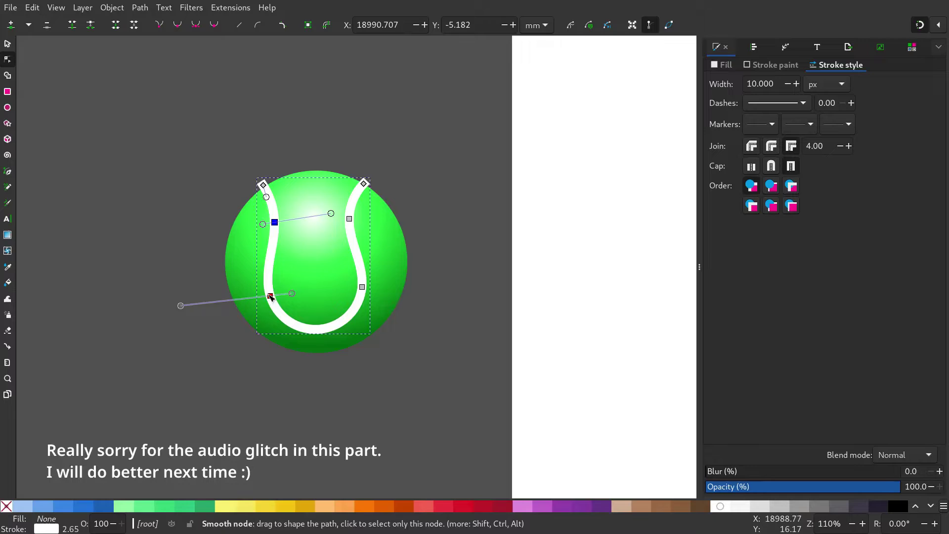
{"action": "left_click_drag", "start_coordinate": [363, 287], "coordinate": [360, 293]}
{"action": "left_click_drag", "start_coordinate": [181, 306], "coordinate": [207, 296]}
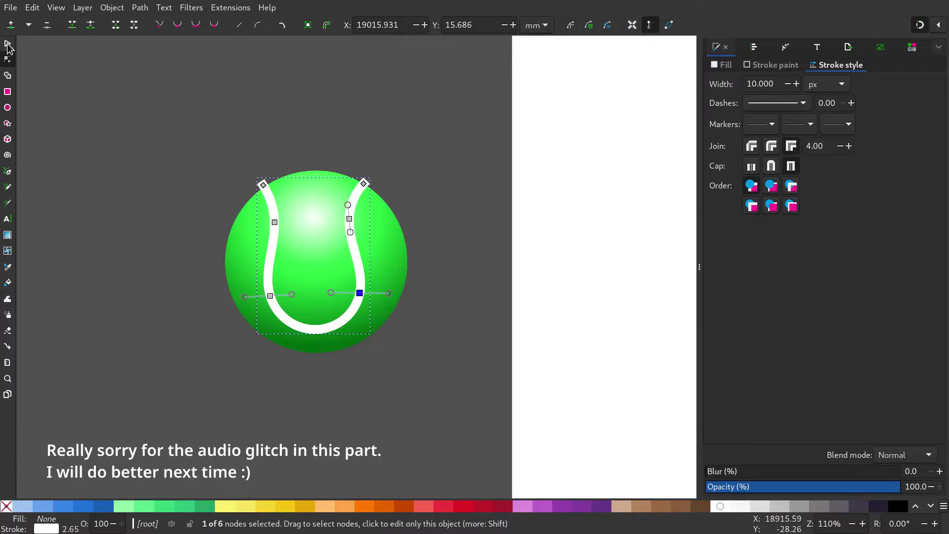
- Shift the seam so its ends overhang the ball's upper edge, and clip it with a duplicate of the circle
{"action": "key", "text": "s"}
{"action": "left_click_drag", "start_coordinate": [354, 270], "coordinate": [365, 258]}
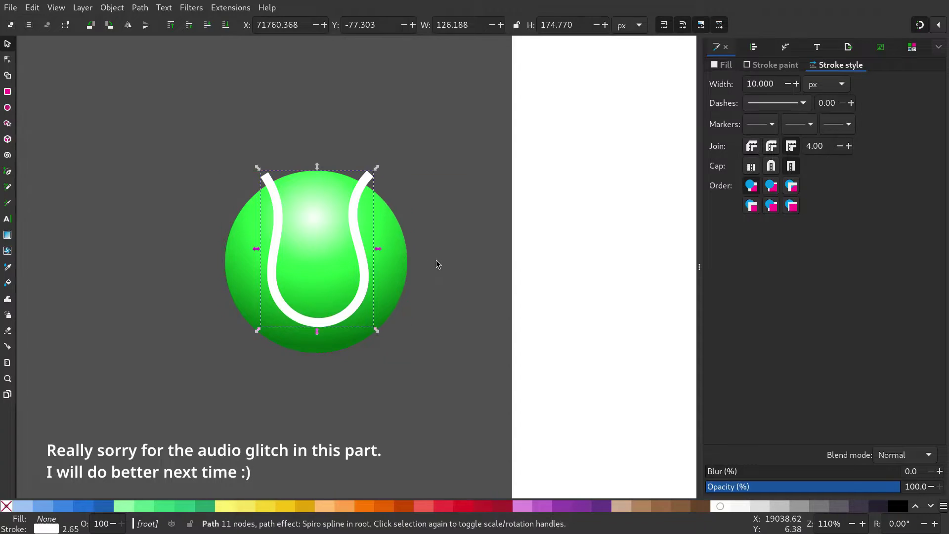
{"action": "left_click", "coordinate": [395, 247]}
{"action": "key", "text": "ctrl+d"}
{"action": "left_click", "coordinate": [370, 179], "text": "shift"}
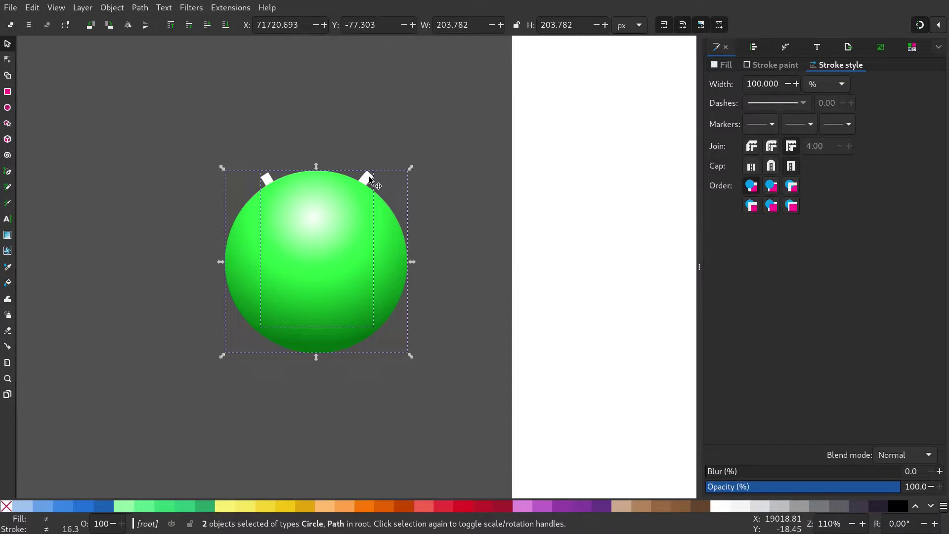
{"action": "right_click", "coordinate": [337, 214]}
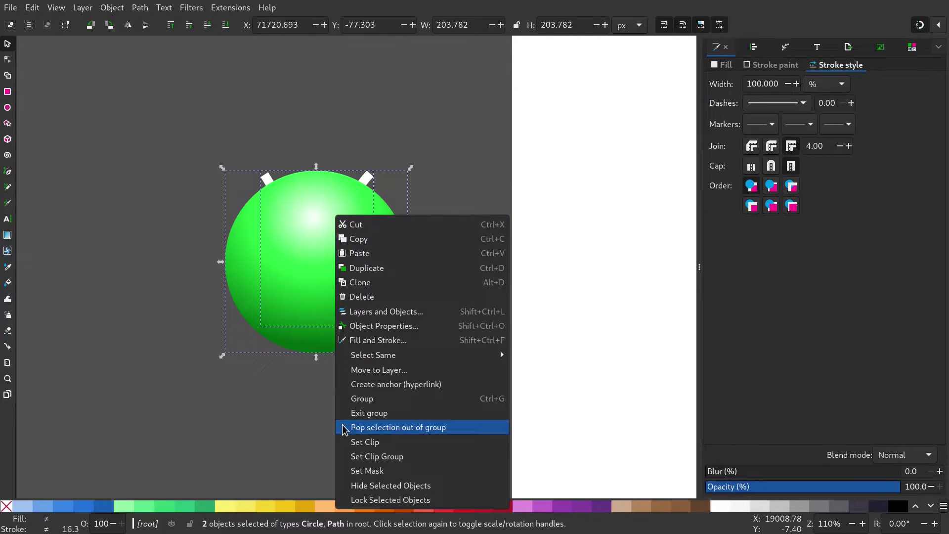
{"action": "left_click", "coordinate": [347, 439]}
{"action": "left_click", "coordinate": [426, 412]}
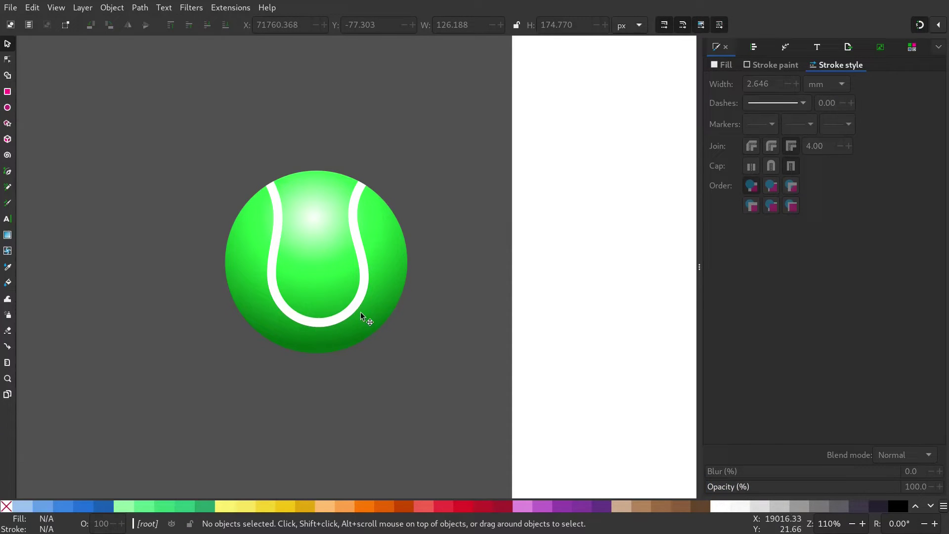
{"action": "left_click_drag", "start_coordinate": [354, 316], "coordinate": [80, 264]}
{"action": "key", "text": "ctrl+z"}
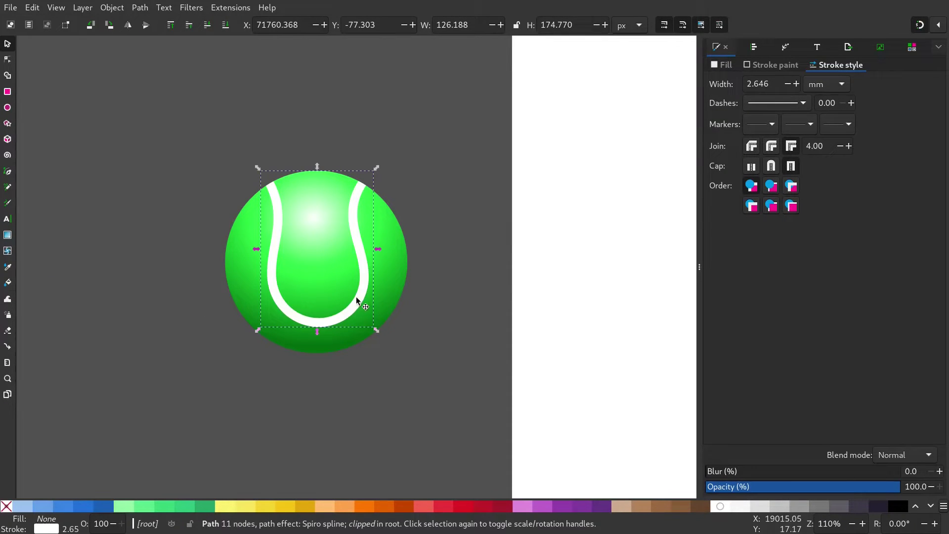
{"action": "left_click", "coordinate": [409, 335]}
- Move the whole ball onto the white rectangle and add a smaller, rotated duplicate below it
{"action": "scroll", "coordinate": [404, 263], "scroll_direction": "up", "scroll_amount": 1, "text": "ctrl"}
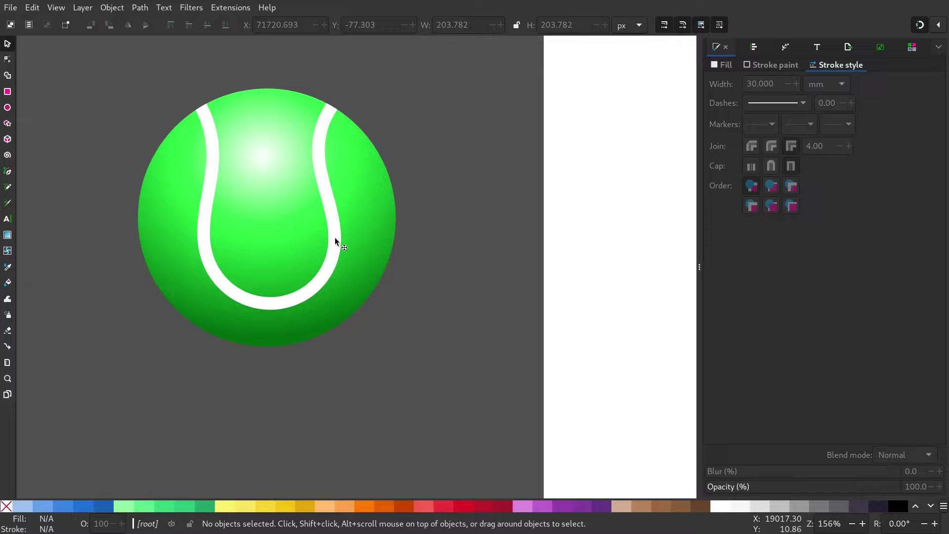
{"action": "scroll", "coordinate": [225, 268], "scroll_direction": "down", "scroll_amount": 3, "text": "ctrl"}
{"action": "left_click", "coordinate": [242, 262]}
{"action": "left_click_drag", "start_coordinate": [242, 262], "coordinate": [466, 327]}
{"action": "key", "text": "ctrl+d"}
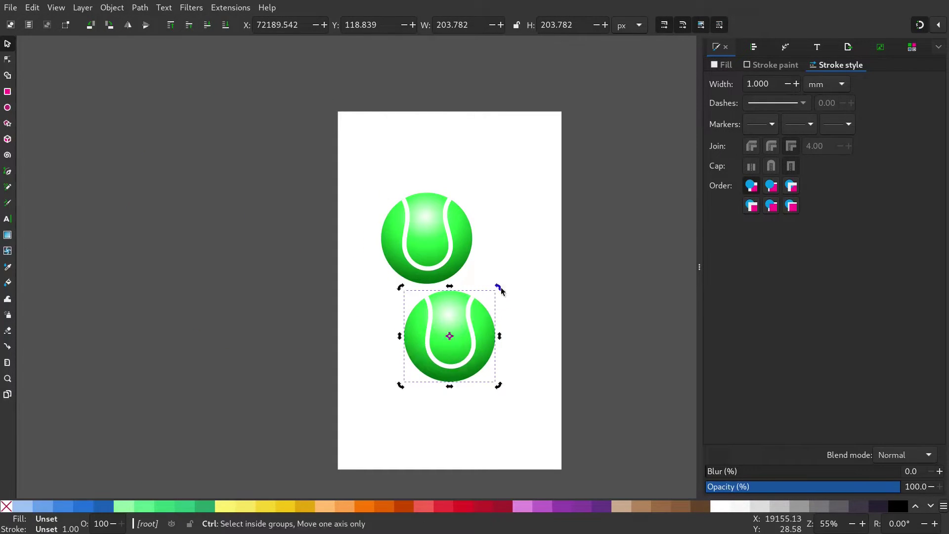
{"action": "left_click_drag", "start_coordinate": [499, 289], "coordinate": [517, 335], "text": "ctrl"}
{"action": "left_click_drag", "start_coordinate": [498, 385], "coordinate": [465, 350], "text": "ctrl"}
- Duplicate the ball again, then enlarge and rotate the copy so it overlaps the poster's lower-left corner
{"action": "left_click_drag", "start_coordinate": [434, 310], "coordinate": [430, 387]}
{"action": "key", "text": "ctrl+d"}
{"action": "left_click_drag", "start_coordinate": [463, 431], "coordinate": [472, 366], "text": "ctrl"}
{"action": "left_click", "coordinate": [444, 383]}
{"action": "left_click_drag", "start_coordinate": [463, 363], "coordinate": [494, 334]}
{"action": "left_click_drag", "start_coordinate": [460, 376], "coordinate": [460, 354]}
{"action": "left_click_drag", "start_coordinate": [369, 429], "coordinate": [368, 433]}
{"action": "scroll", "coordinate": [413, 426], "scroll_direction": "down", "scroll_amount": 2}
{"action": "left_click", "coordinate": [455, 428]}
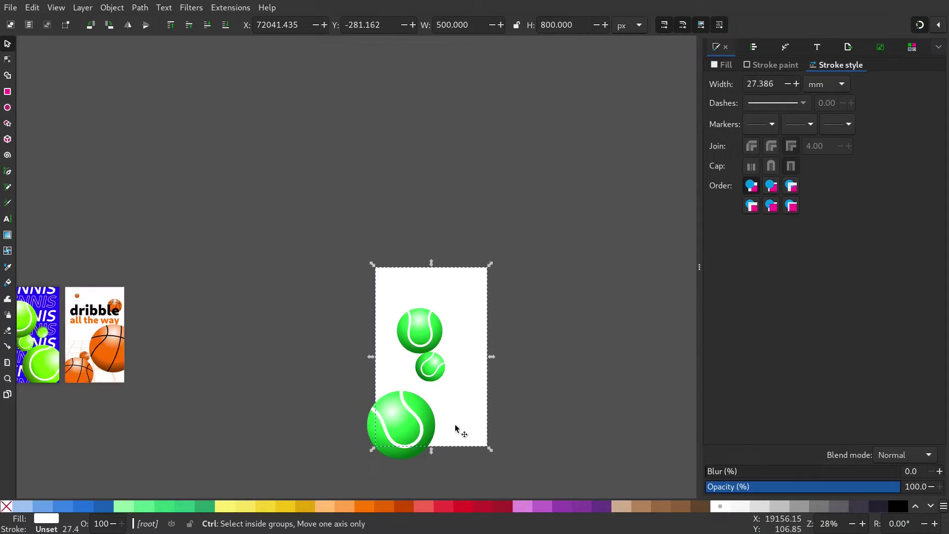
{"action": "scroll", "coordinate": [455, 429], "scroll_direction": "up", "scroll_amount": 2}
{"action": "left_click", "coordinate": [395, 410], "text": "shift"}
{"action": "right_click", "coordinate": [452, 378]}
{"action": "key", "text": "Escape"}
{"action": "key", "text": "Escape"}
- Clip the large ball at the poster's lower-left corner with a duplicate of the white background rectangle
{"action": "left_click", "coordinate": [492, 332]}
{"action": "right_click", "coordinate": [490, 331]}
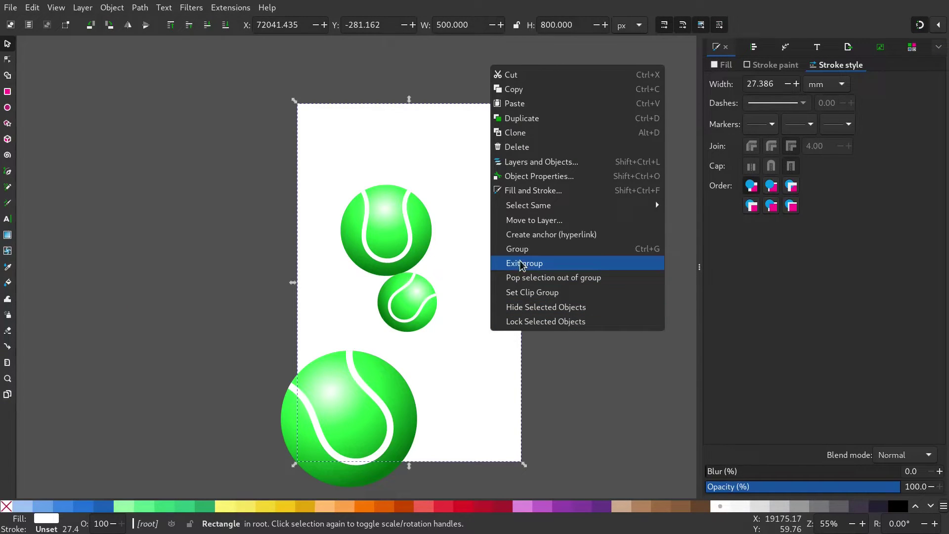
{"action": "left_click", "coordinate": [519, 116]}
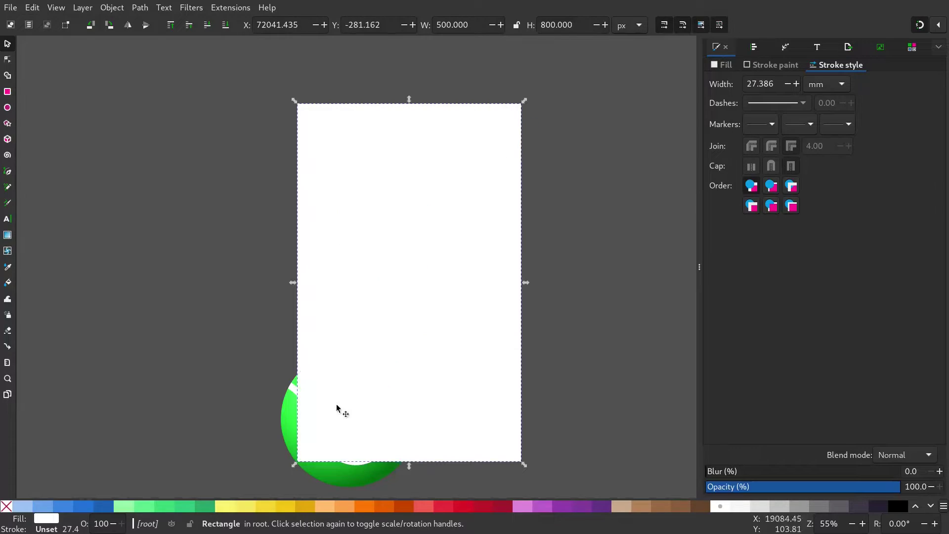
{"action": "left_click", "coordinate": [296, 417], "text": "shift"}
{"action": "right_click", "coordinate": [370, 385]}
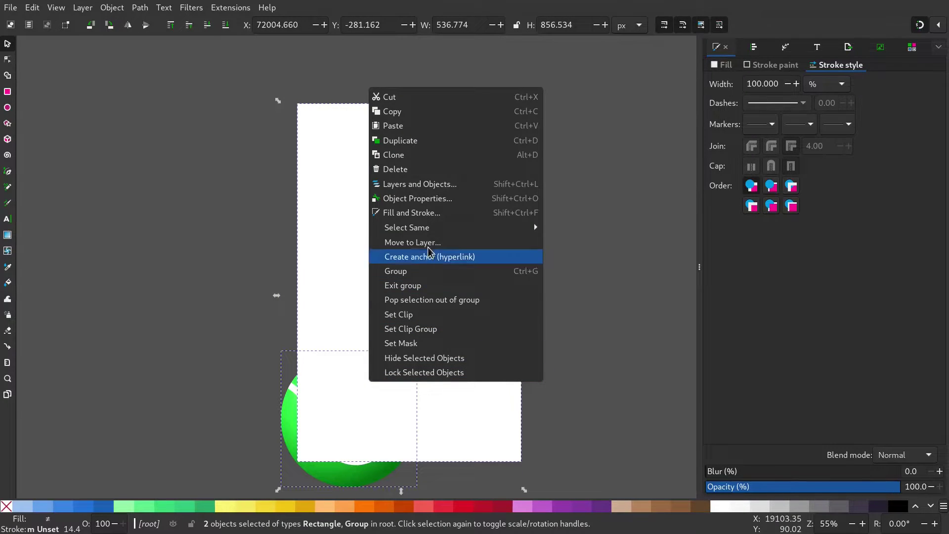
{"action": "left_click", "coordinate": [410, 314]}
{"action": "left_click", "coordinate": [553, 357]}
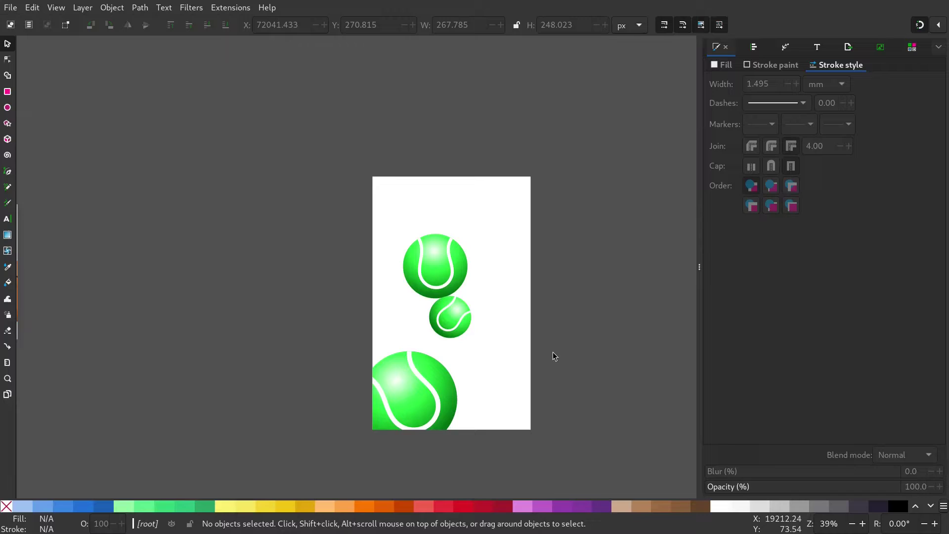
- Fill the poster background with bright blue and shift the balls' gradient stop at offset 0.67 to a vivid yellow-green
{"action": "left_click", "coordinate": [376, 133]}
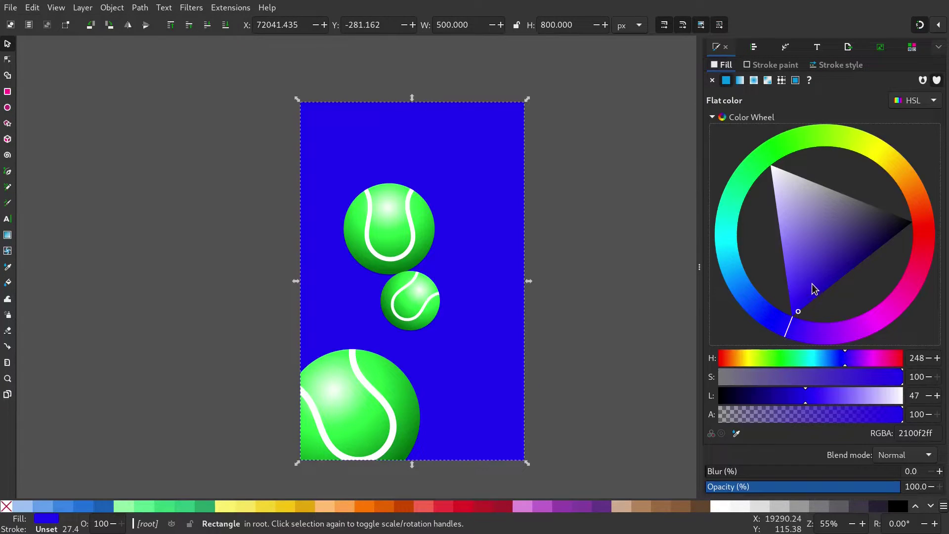
{"action": "mouse_move", "coordinate": [793, 288]}
{"action": "left_mouse_down"}
{"action": "mouse_move", "coordinate": [772, 291]}
{"action": "mouse_move", "coordinate": [788, 298]}
{"action": "left_mouse_up"}
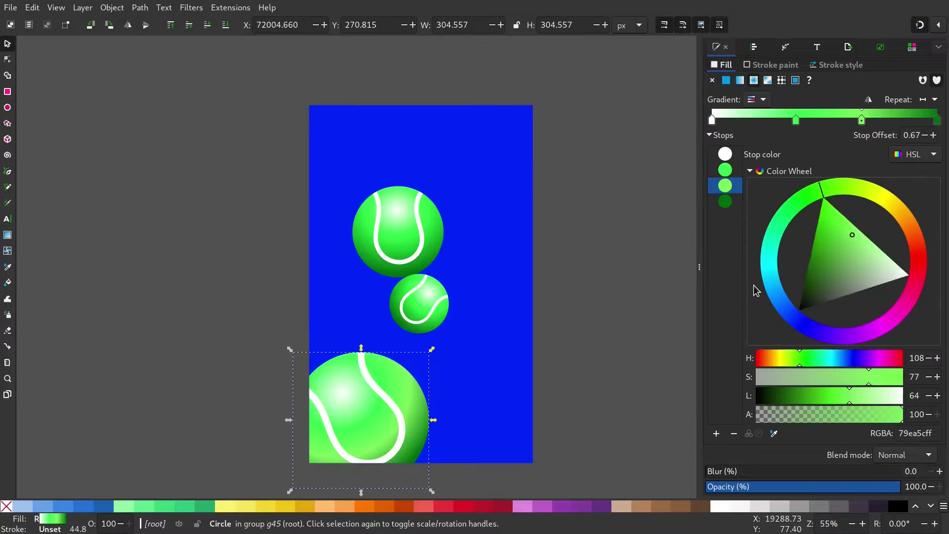
{"action": "left_click_drag", "start_coordinate": [756, 290], "coordinate": [798, 224]}
{"action": "left_click_drag", "start_coordinate": [846, 215], "coordinate": [840, 210]}
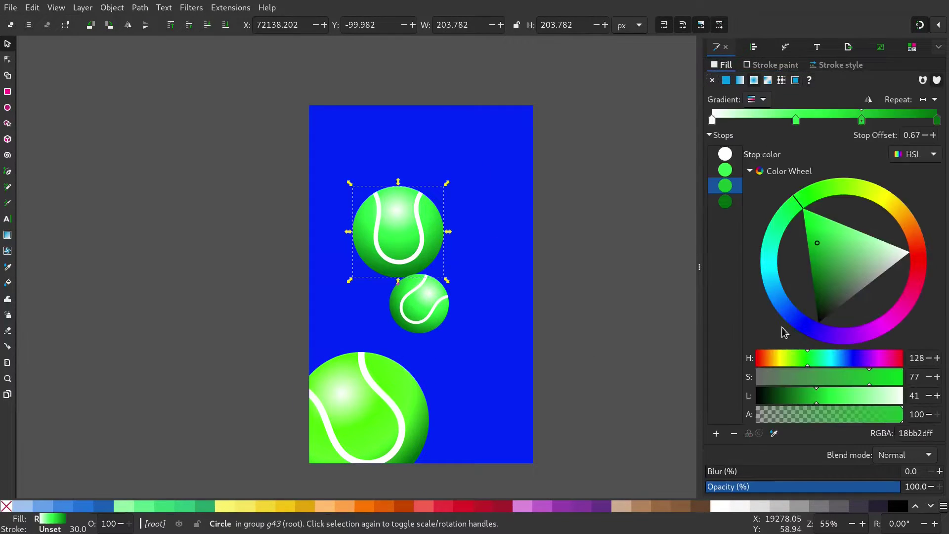
{"action": "left_click_drag", "start_coordinate": [816, 239], "coordinate": [819, 209]}
{"action": "left_click", "coordinate": [824, 192]}
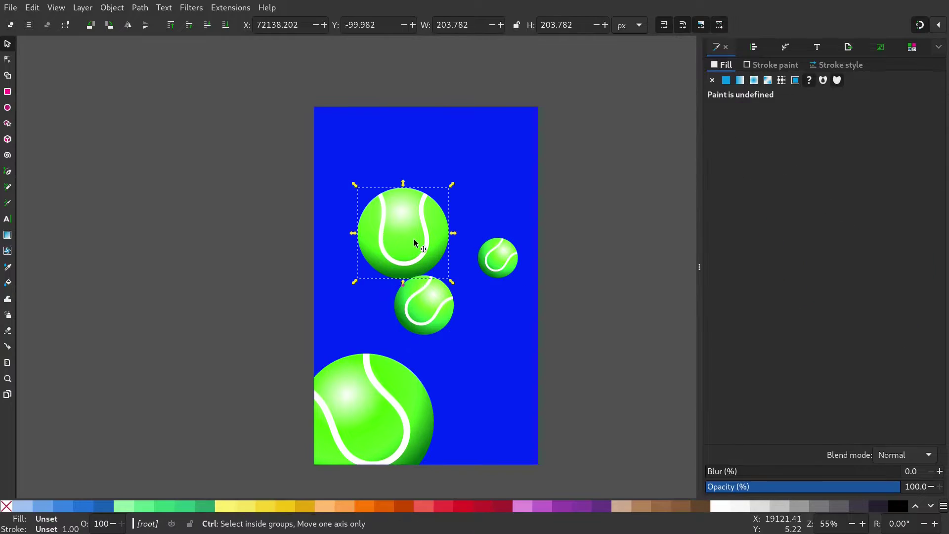
- Duplicate the upper ball, enlarge the copy to about 275 px, and rotate it overlapping the poster's lower-right corner
{"action": "key", "text": "ctrl+d"}
{"action": "left_click_drag", "start_coordinate": [418, 239], "coordinate": [564, 396]}
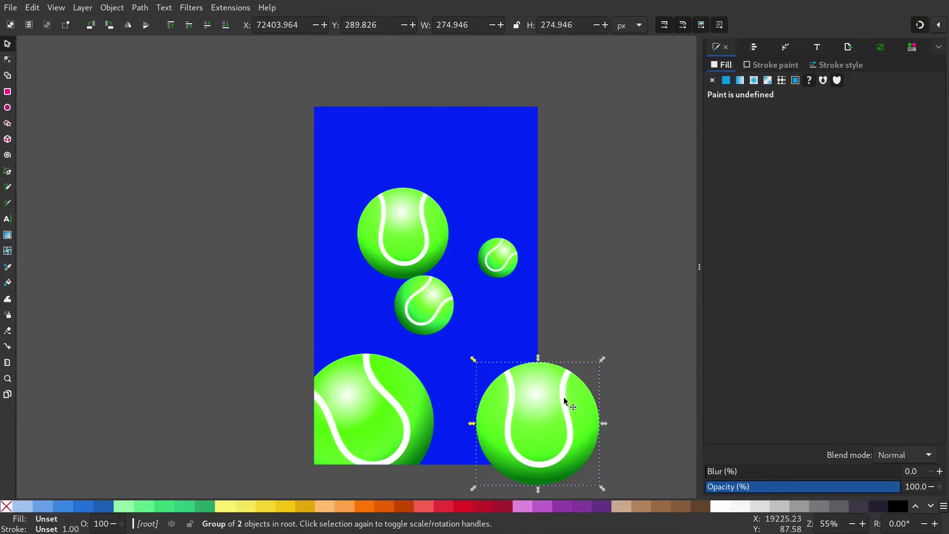
{"action": "left_click", "coordinate": [563, 397]}
{"action": "left_click_drag", "start_coordinate": [602, 360], "coordinate": [576, 358]}
{"action": "left_click_drag", "start_coordinate": [553, 401], "coordinate": [540, 402]}
- Clip the lower-right ball with a duplicate of the blue background rectangle
{"action": "left_click", "coordinate": [502, 325]}
{"action": "key", "text": "ctrl+d"}
{"action": "left_click", "coordinate": [558, 410], "text": "shift"}
{"action": "right_click", "coordinate": [491, 388]}
{"action": "left_click", "coordinate": [527, 324]}
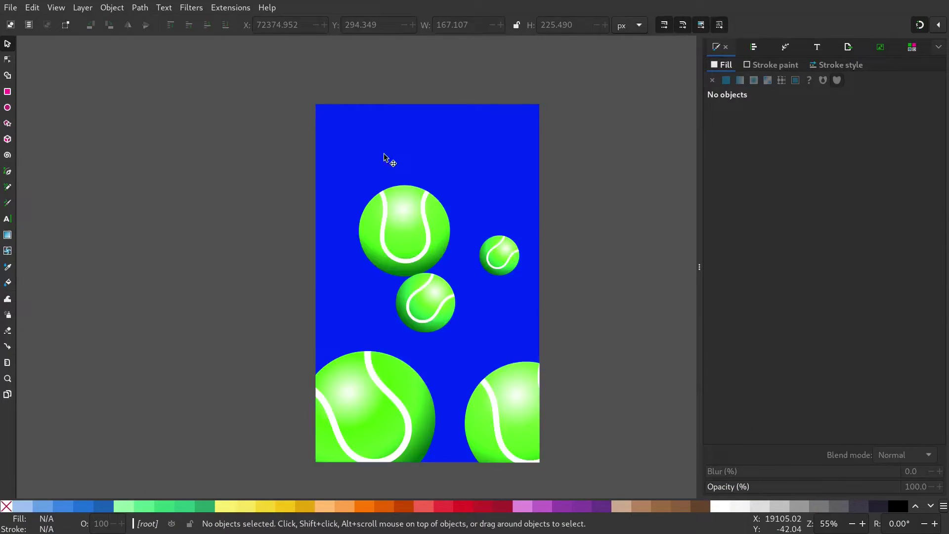
- Add the white ultra-bold text "TENNIS" near the poster's upper edge
{"action": "key", "text": "t"}
{"action": "left_click", "coordinate": [352, 127]}
{"action": "type", "text": "TENNI"}
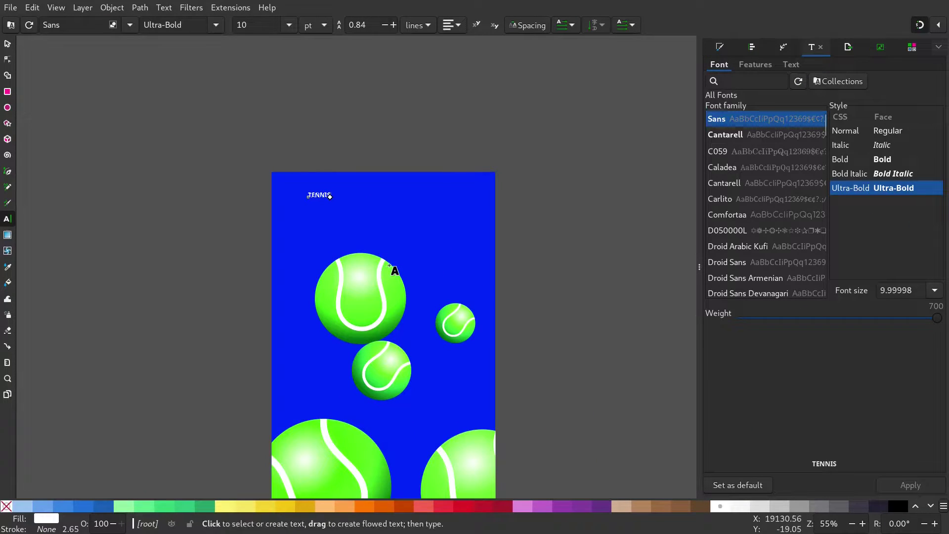
{"action": "key", "text": "Escape"}
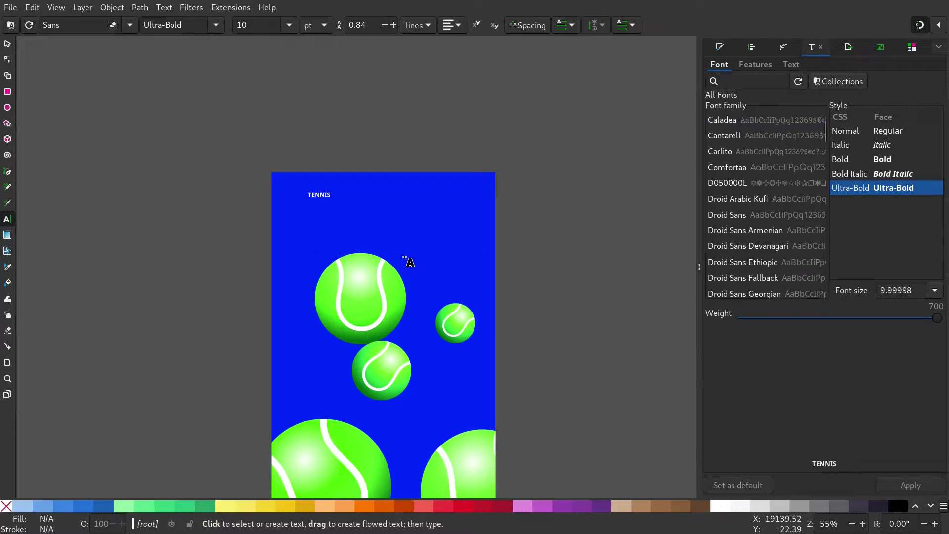
- Enlarge the TENNIS text to nearly the poster's width along its upper edge, and make it an unfilled white outline
{"action": "key", "text": "s"}
{"action": "left_click", "coordinate": [321, 195]}
{"action": "scroll", "coordinate": [357, 220], "scroll_direction": "down", "scroll_amount": 2}
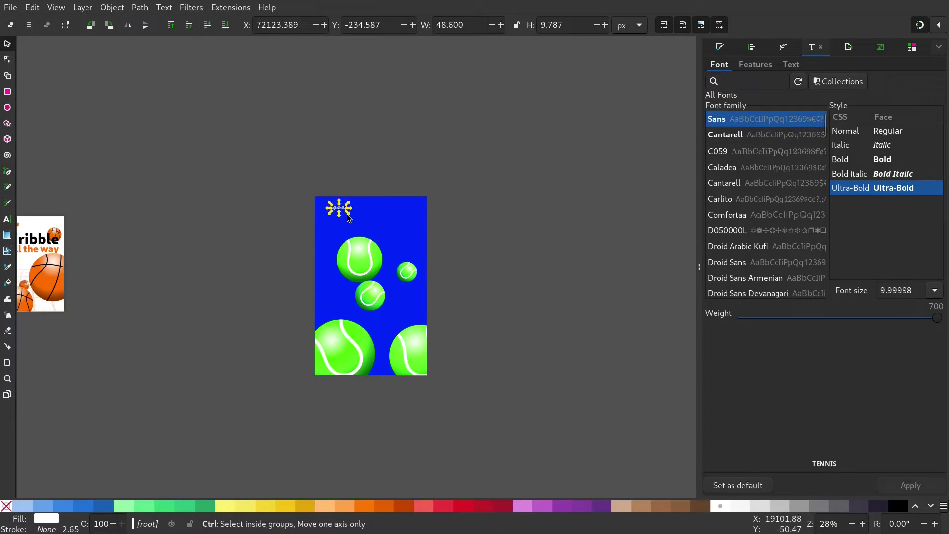
{"action": "scroll", "coordinate": [347, 216], "scroll_direction": "up", "scroll_amount": 3}
{"action": "left_click_drag", "start_coordinate": [343, 200], "coordinate": [576, 315]}
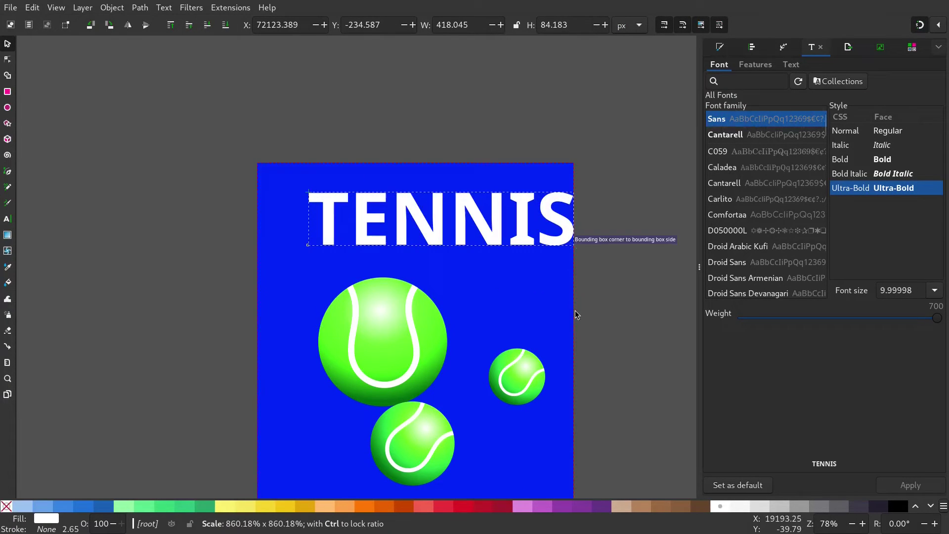
{"action": "left_click_drag", "start_coordinate": [396, 238], "coordinate": [344, 209]}
{"action": "left_click_drag", "start_coordinate": [525, 219], "coordinate": [569, 232]}
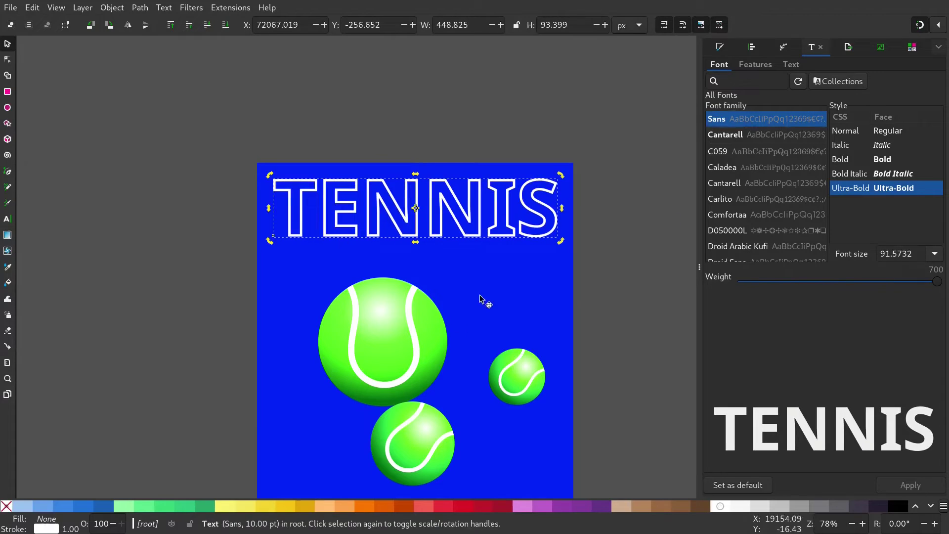
- Skew the outlined TENNIS text into an italic slant and place a solid white duplicate directly below it
{"action": "left_click_drag", "start_coordinate": [417, 245], "coordinate": [410, 245]}
{"action": "key", "text": "ctrl+d"}
{"action": "left_click_drag", "start_coordinate": [467, 236], "coordinate": [470, 310]}
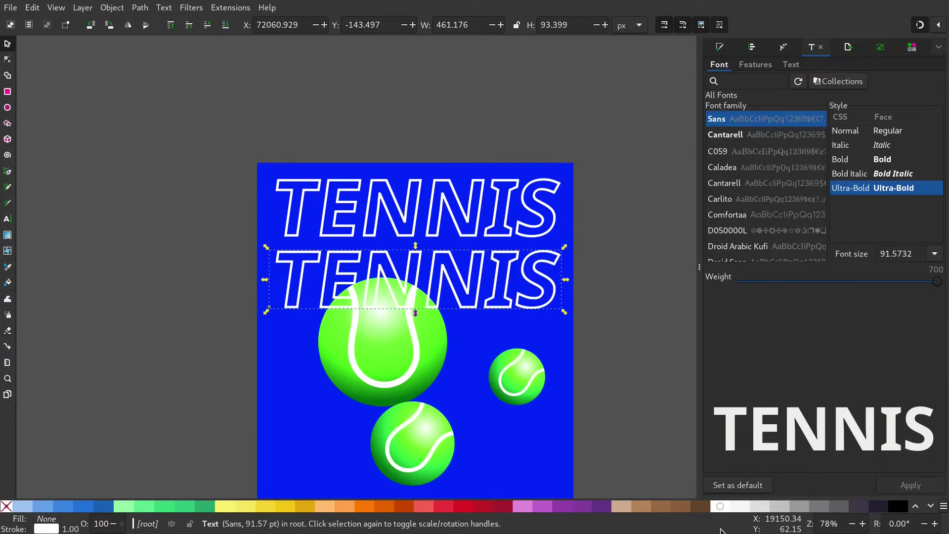
{"action": "left_click", "coordinate": [714, 503]}
- Repeat the alternating TENNIS lines down the poster behind the balls, and scale the group of seven to the poster's width
{"action": "scroll", "coordinate": [488, 287], "scroll_direction": "down", "scroll_amount": 1}
{"action": "key", "text": "ctrl+d"}
{"action": "left_click_drag", "start_coordinate": [479, 188], "coordinate": [479, 292]}
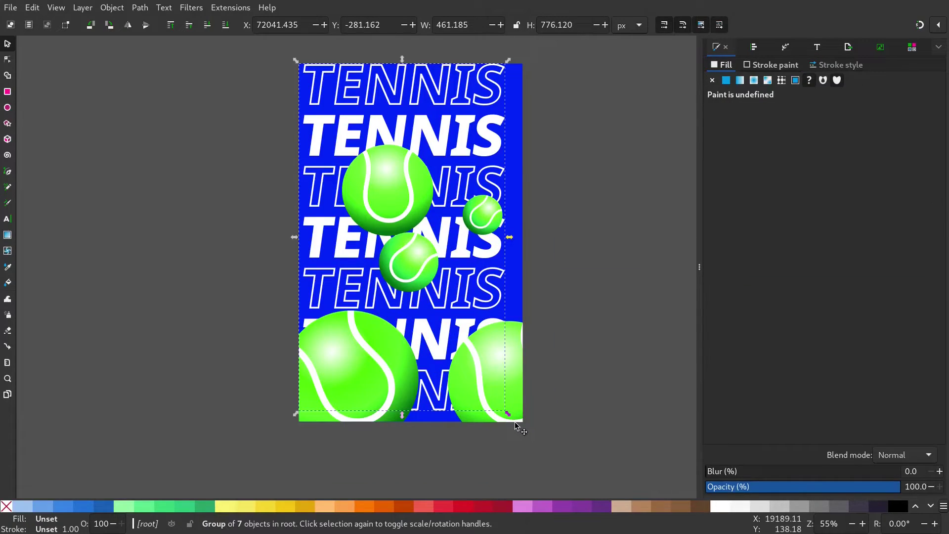
{"action": "left_click_drag", "start_coordinate": [524, 427], "coordinate": [512, 415]}
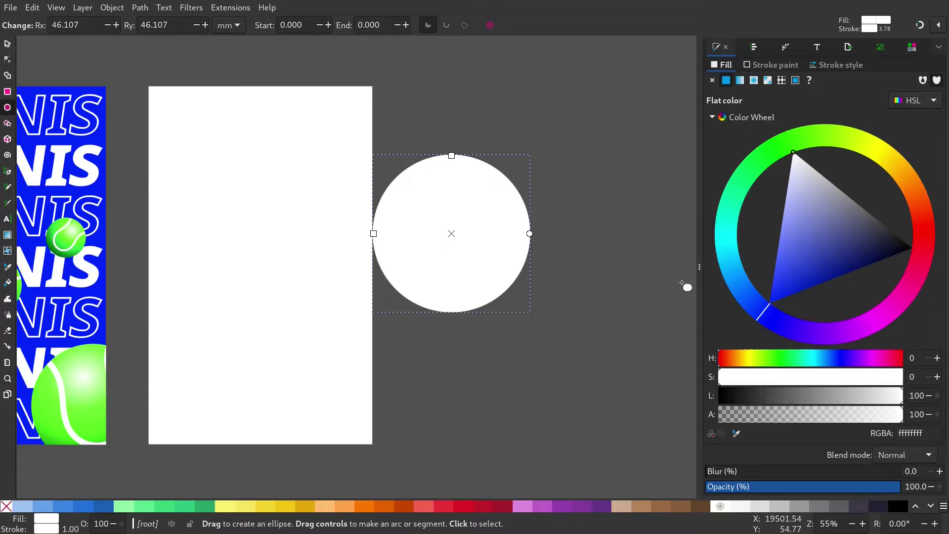
- Fill the circle beside the blank page with orange and draw three curved black seams running down across it
{"action": "left_click", "coordinate": [926, 207]}
{"action": "left_click_drag", "start_coordinate": [868, 213], "coordinate": [947, 200]}
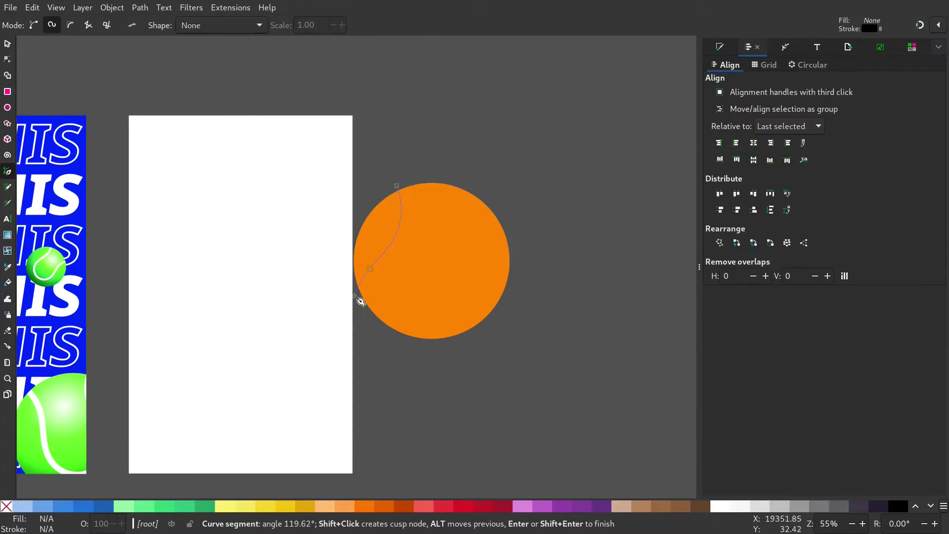
{"action": "double_click", "coordinate": [355, 296]}
{"action": "left_click", "coordinate": [510, 226]}
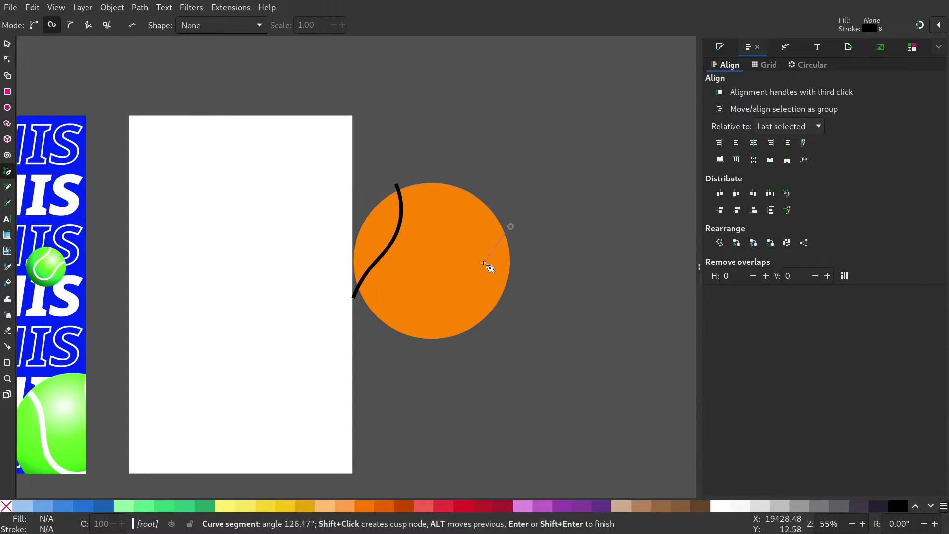
{"action": "double_click", "coordinate": [464, 342]}
{"action": "left_click", "coordinate": [449, 180]}
{"action": "left_click", "coordinate": [456, 236]}
{"action": "double_click", "coordinate": [394, 340]}
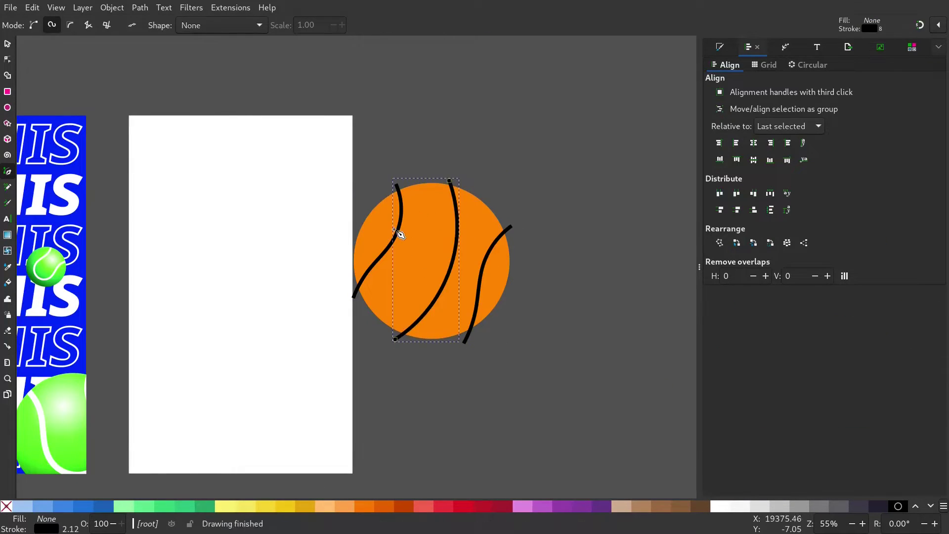
- Draw a fourth curved seam across the ball, crossing the other three, and shift the middle seam slightly upward
{"action": "left_click_drag", "start_coordinate": [354, 227], "coordinate": [372, 224]}
{"action": "left_click", "coordinate": [372, 223]}
{"action": "double_click", "coordinate": [533, 296]}
{"action": "key", "text": "s"}
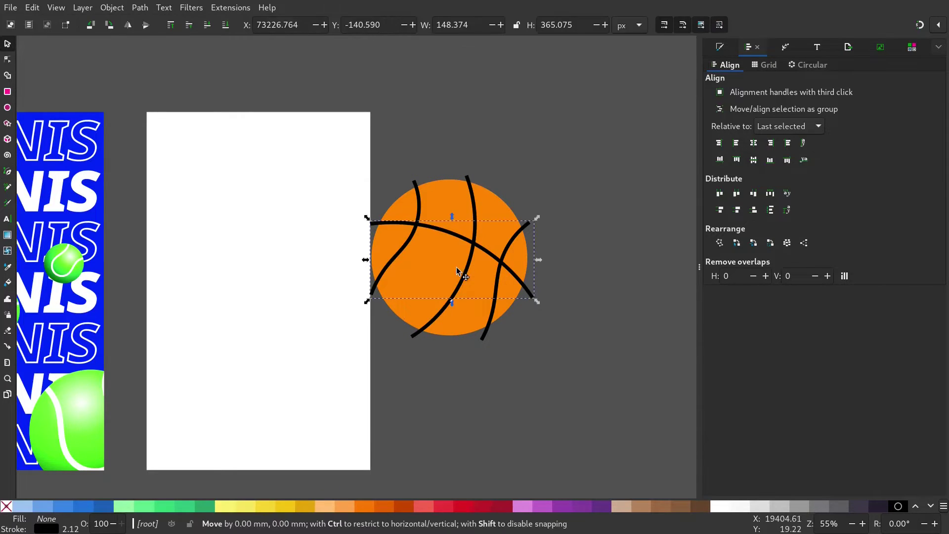
{"action": "left_click_drag", "start_coordinate": [455, 267], "coordinate": [452, 253]}
- Convert the four seam strokes to paths and unite them into a single shape
{"action": "left_click_drag", "start_coordinate": [622, 137], "coordinate": [311, 378]}
{"action": "left_click", "coordinate": [500, 196], "text": "shift"}
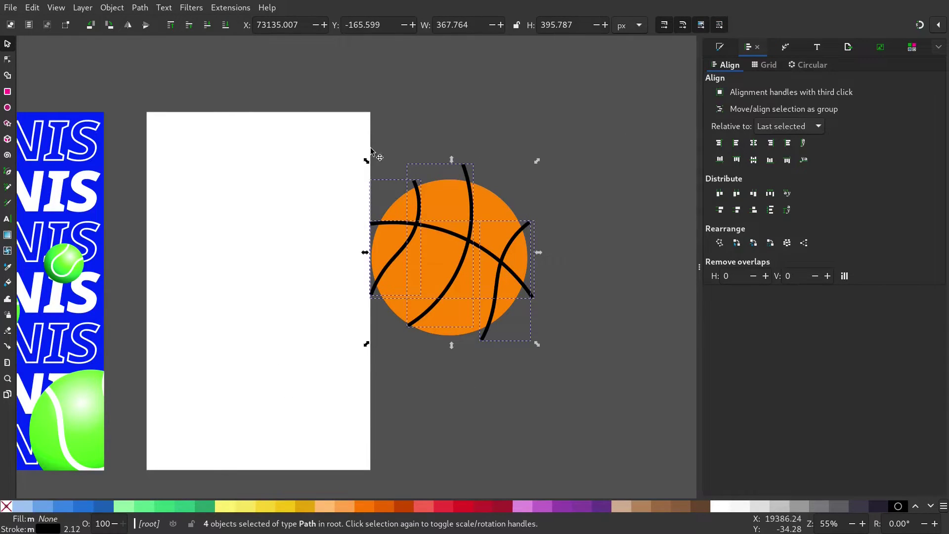
{"action": "left_click", "coordinate": [140, 8]}
{"action": "left_click", "coordinate": [159, 36]}
{"action": "left_click", "coordinate": [140, 8]}
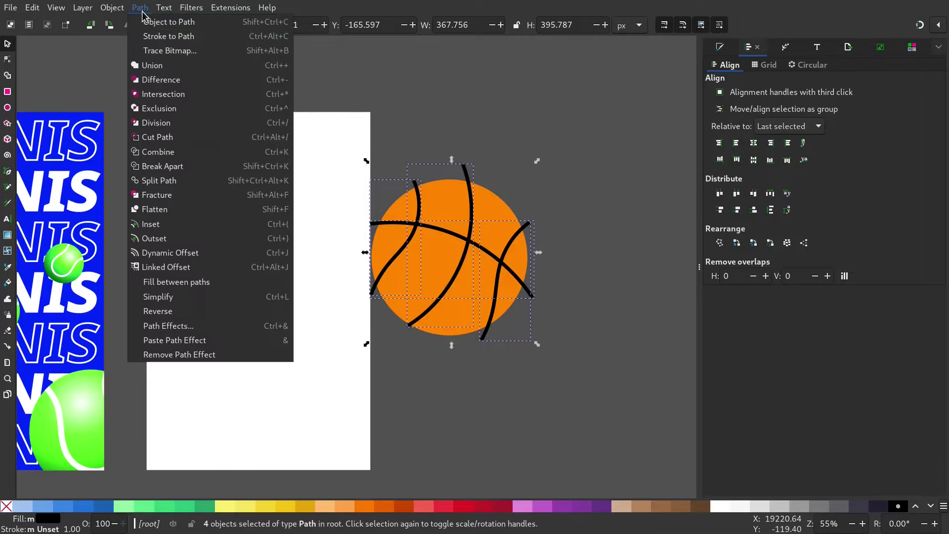
{"action": "left_click", "coordinate": [152, 66]}
- Trim the united seams to the ball's outline by intersecting them with a duplicate of the orange circle
{"action": "left_click", "coordinate": [500, 212]}
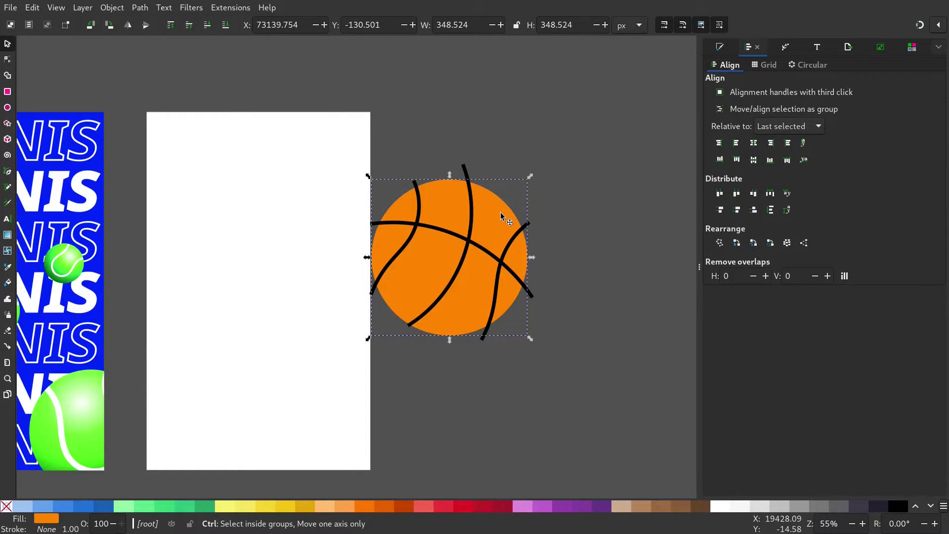
{"action": "key", "text": "ctrl+d"}
{"action": "left_click", "coordinate": [532, 298], "text": "shift"}
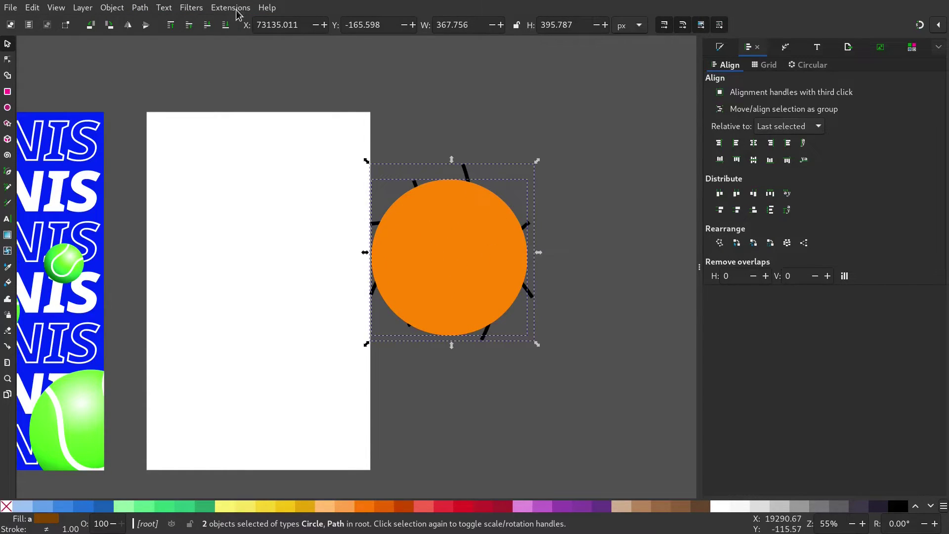
{"action": "left_click", "coordinate": [135, 7]}
{"action": "left_click", "coordinate": [154, 94]}
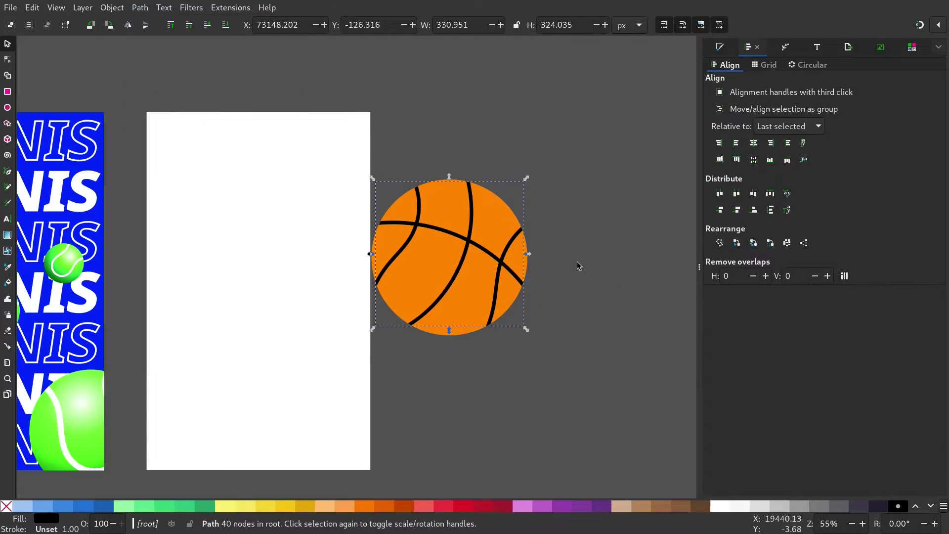
{"action": "left_click", "coordinate": [548, 301]}
- Give the orange circle a radial gradient centred near its upper edge, with an opaque outer stop of ff9900
{"action": "left_click", "coordinate": [493, 216]}
{"action": "left_click", "coordinate": [719, 47]}
{"action": "left_click", "coordinate": [753, 79]}
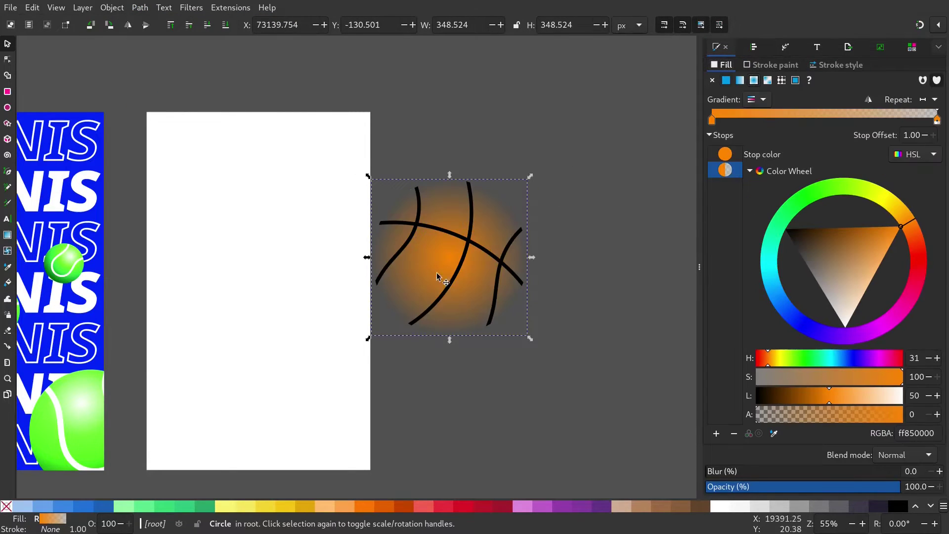
{"action": "key", "text": "g"}
{"action": "left_click_drag", "start_coordinate": [759, 415], "coordinate": [947, 409]}
{"action": "left_click", "coordinate": [904, 216]}
{"action": "left_click_drag", "start_coordinate": [449, 257], "coordinate": [446, 204]}
{"action": "left_click_drag", "start_coordinate": [428, 127], "coordinate": [443, 131]}
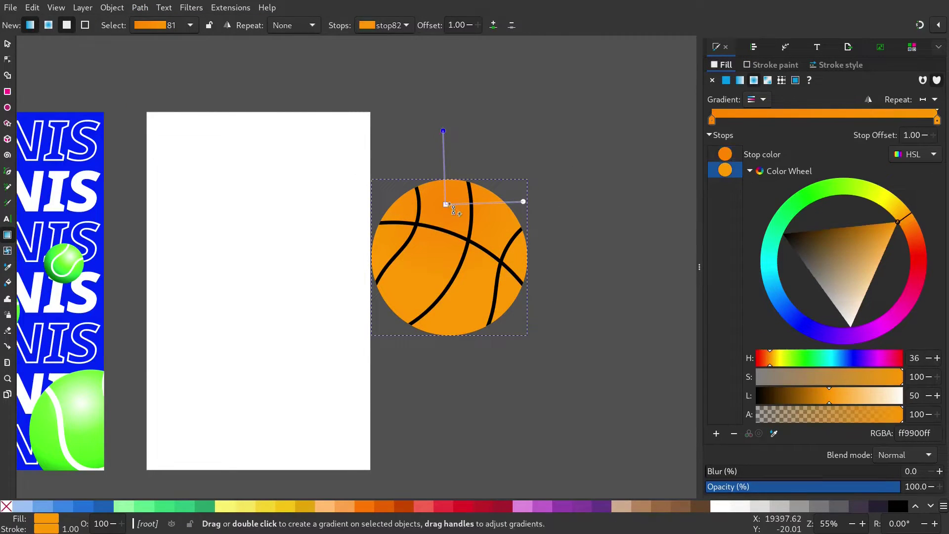
{"action": "left_click", "coordinate": [445, 204]}
{"action": "left_click_drag", "start_coordinate": [860, 277], "coordinate": [828, 477]}
{"action": "key", "text": "ctrl+z"}
{"action": "key", "text": "ctrl+z"}
{"action": "key", "text": "ctrl+z"}
- Add two intermediate stops to the ball's radial gradient and make its centre stop white
{"action": "double_click", "coordinate": [468, 203]}
{"action": "double_click", "coordinate": [499, 203]}
{"action": "left_click", "coordinate": [446, 204]}
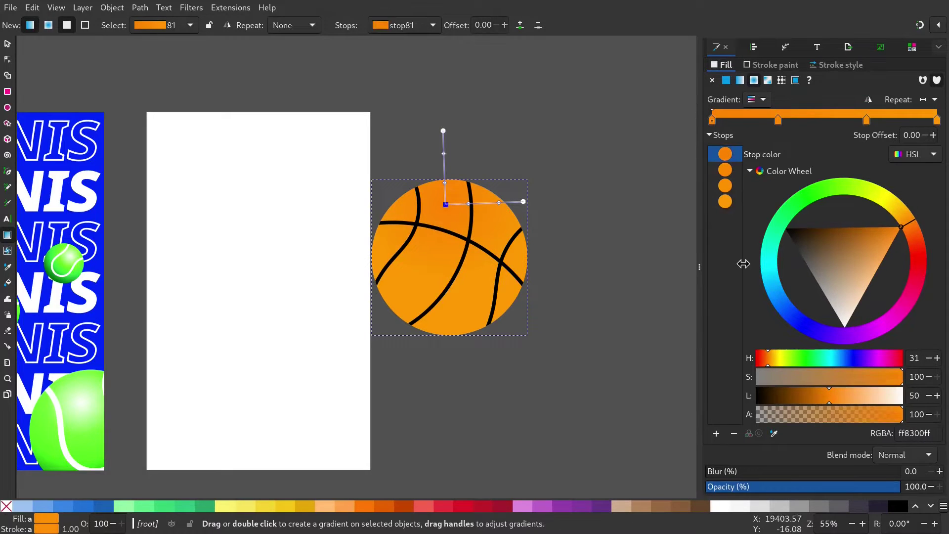
{"action": "left_click", "coordinate": [845, 327]}
- Set the gradient's outer stop to dark brown, 5c3802, and stretch its radii and intermediate stops outward, the third to offset 0.82
{"action": "left_click_drag", "start_coordinate": [523, 202], "coordinate": [529, 206]}
{"action": "left_click_drag", "start_coordinate": [840, 229], "coordinate": [823, 230]}
{"action": "left_click_drag", "start_coordinate": [529, 206], "coordinate": [555, 207]}
{"action": "left_click_drag", "start_coordinate": [447, 130], "coordinate": [444, 90]}
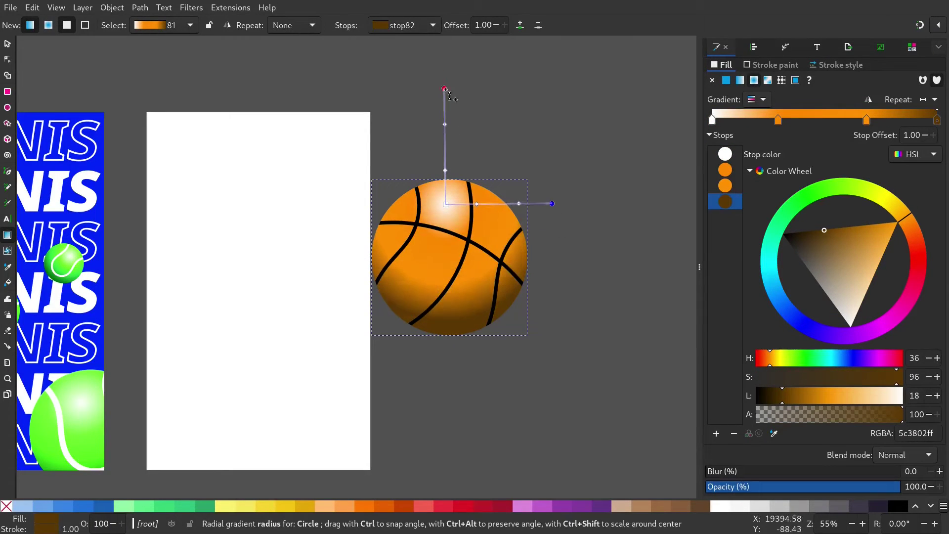
{"action": "left_click_drag", "start_coordinate": [519, 204], "coordinate": [557, 204]}
{"action": "mouse_move", "coordinate": [444, 90]}
{"action": "left_mouse_down"}
{"action": "mouse_move", "coordinate": [445, 82]}
{"action": "mouse_move", "coordinate": [445, 91]}
{"action": "left_mouse_up"}
{"action": "left_click_drag", "start_coordinate": [478, 204], "coordinate": [537, 204]}
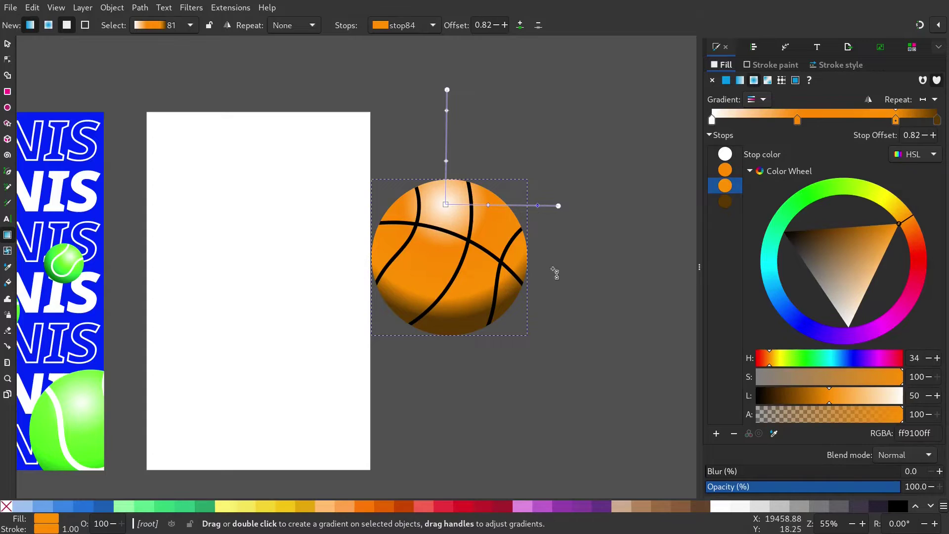
- Draw an unfilled, black-outlined square about 74 px wide on the empty canvas beside the basketball
{"action": "key", "text": "s"}
{"action": "left_click", "coordinate": [519, 369]}
{"action": "left_click_drag", "start_coordinate": [519, 369], "coordinate": [341, 349]}
{"action": "key", "text": "r"}
{"action": "left_click_drag", "start_coordinate": [408, 221], "coordinate": [439, 252]}
{"action": "key", "text": "s"}
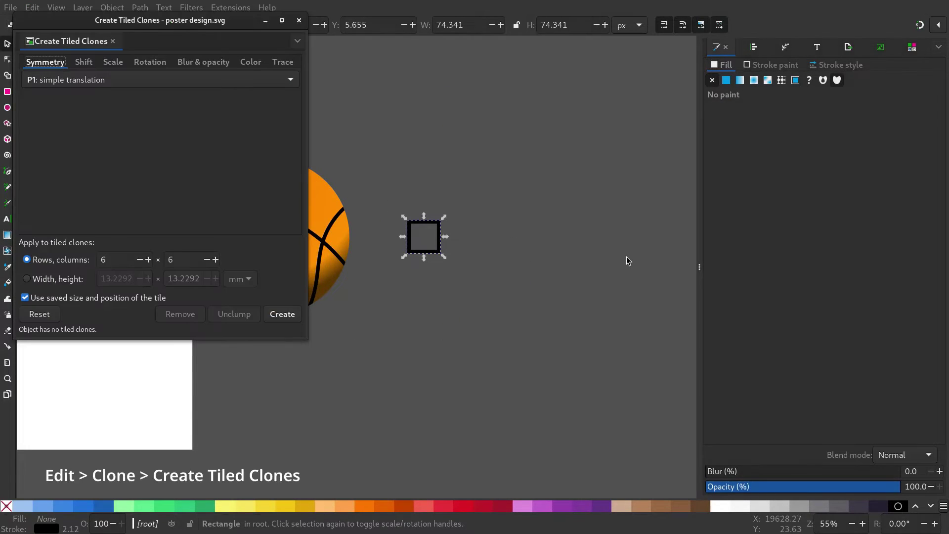
- Create tiled clones of the square in 9 rows and 9 columns with simple translation
{"action": "left_click_drag", "start_coordinate": [177, 20], "coordinate": [727, 105]}
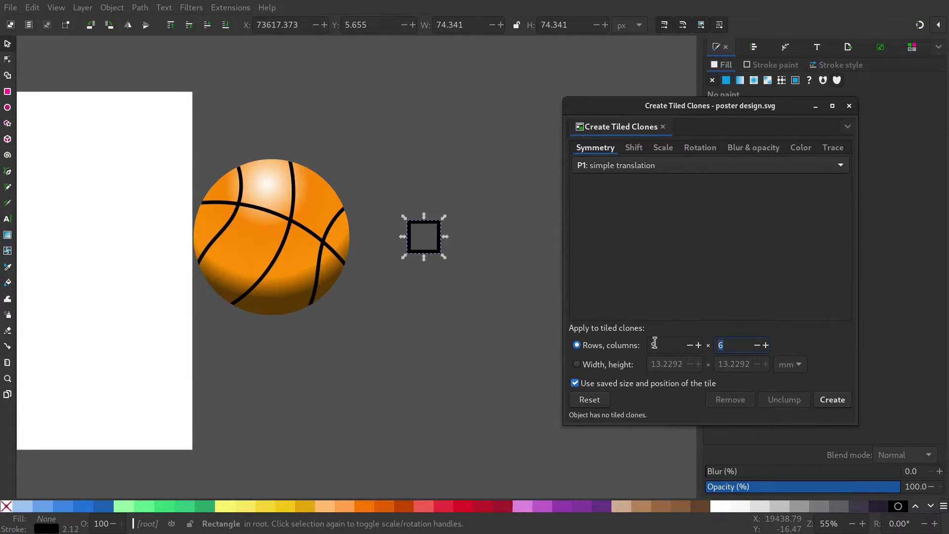
{"action": "left_click", "coordinate": [831, 399]}
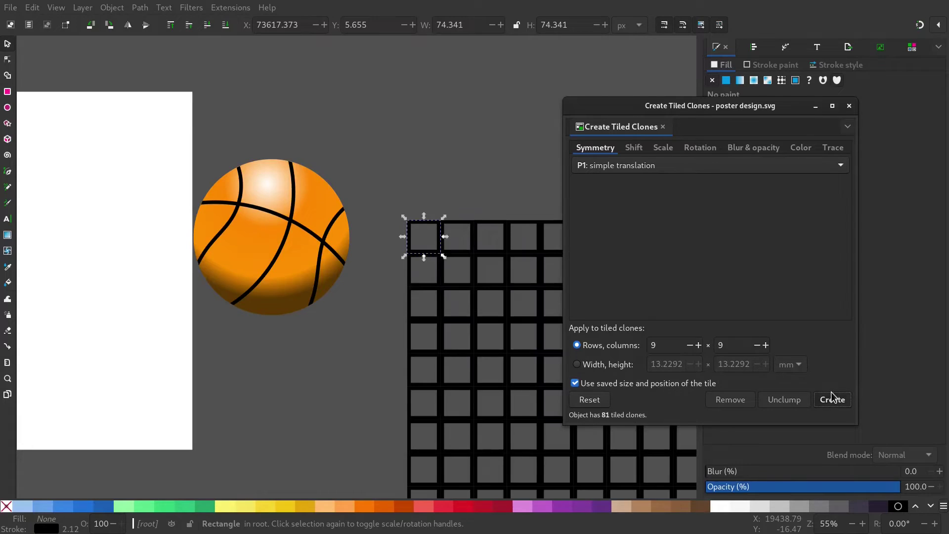
- Select all the tiled squares and combine them into one orange-outlined grid spanning the width of the white poster's lower part
{"action": "left_click", "coordinate": [847, 107]}
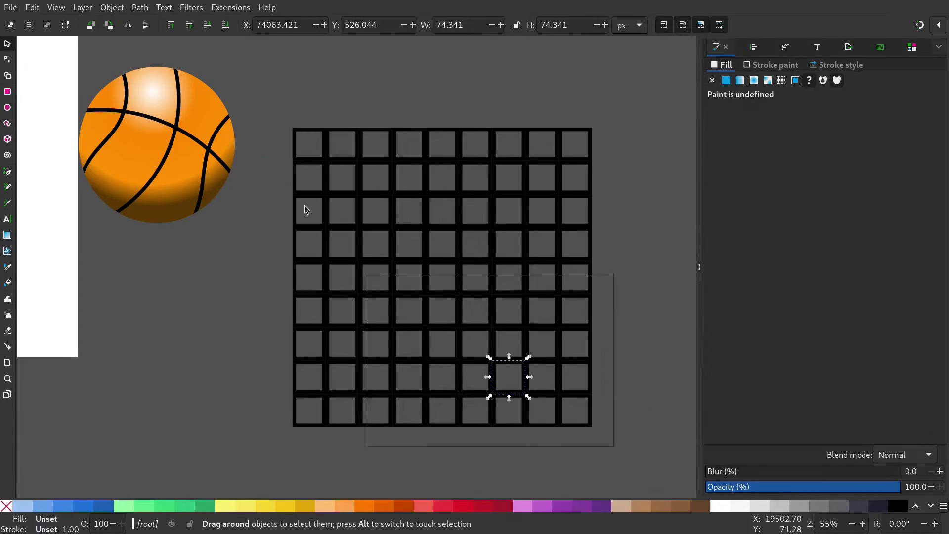
{"action": "left_click_drag", "start_coordinate": [274, 98], "coordinate": [273, 99]}
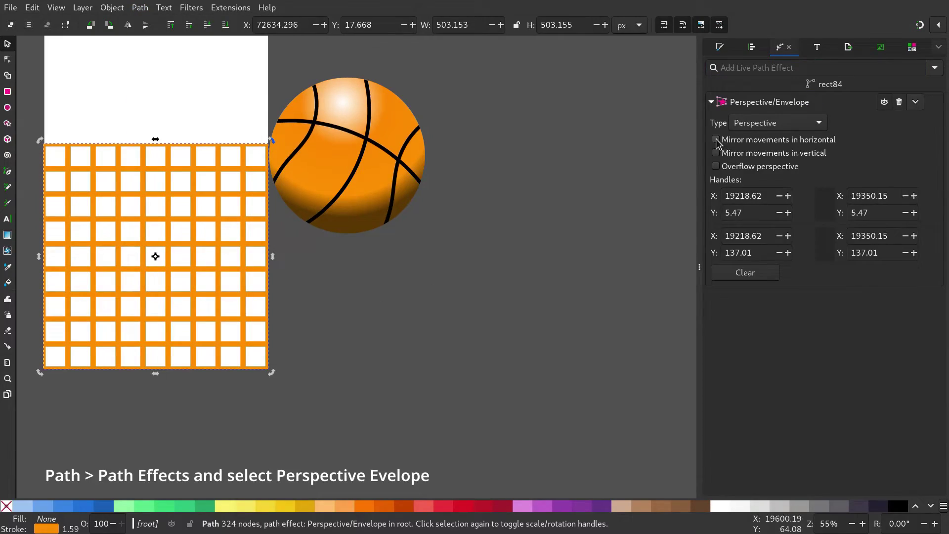
- Shape the grid into a receding floor with the Perspective/Envelope effect mirrored vertically, narrowing its far edge and widening its near edge beyond the poster
{"action": "key", "text": "n"}
{"action": "left_click_drag", "start_coordinate": [68, 171], "coordinate": [82, 169]}
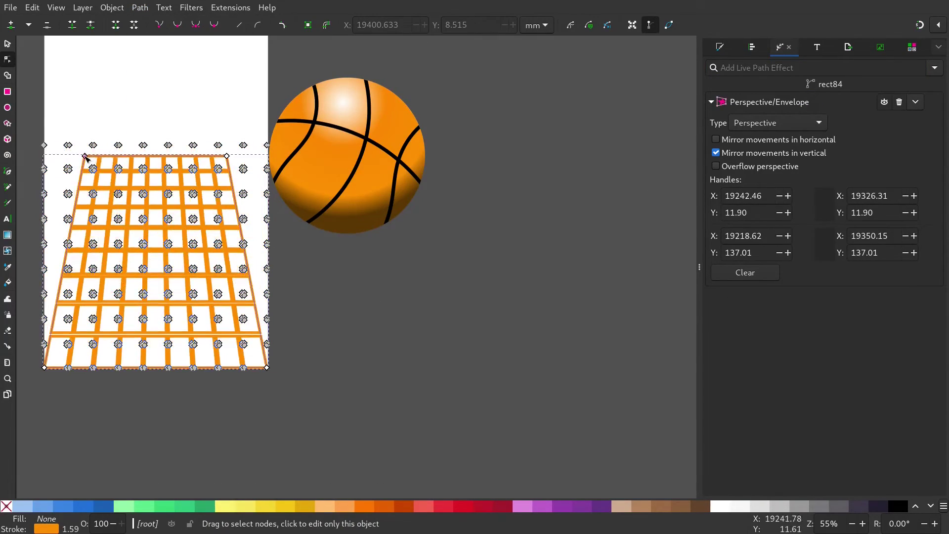
{"action": "left_click_drag", "start_coordinate": [262, 364], "coordinate": [415, 375]}
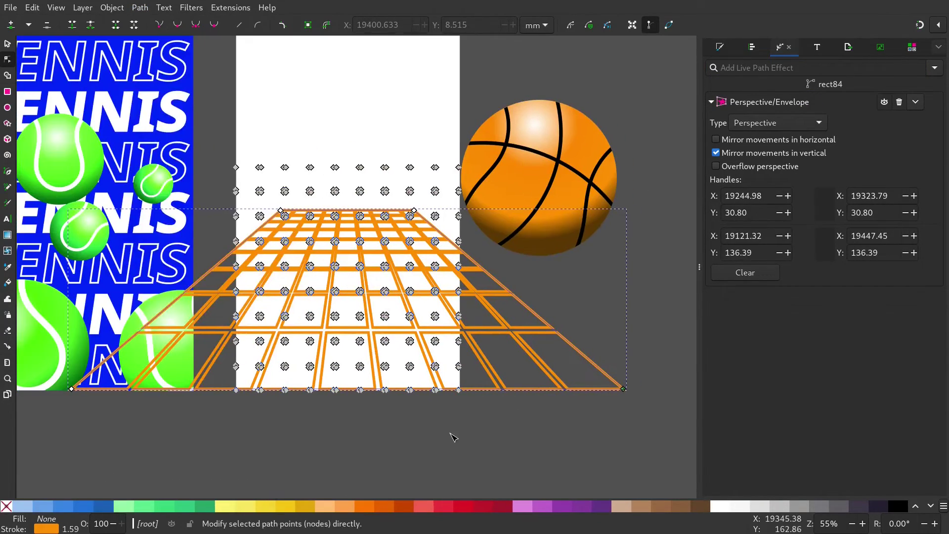
- Convert the perspective grid to a plain path with reduced opacity and clip it to the white poster
{"action": "key", "text": "ctrl+shift+c"}
{"action": "key", "text": "ctrl+shift+f"}
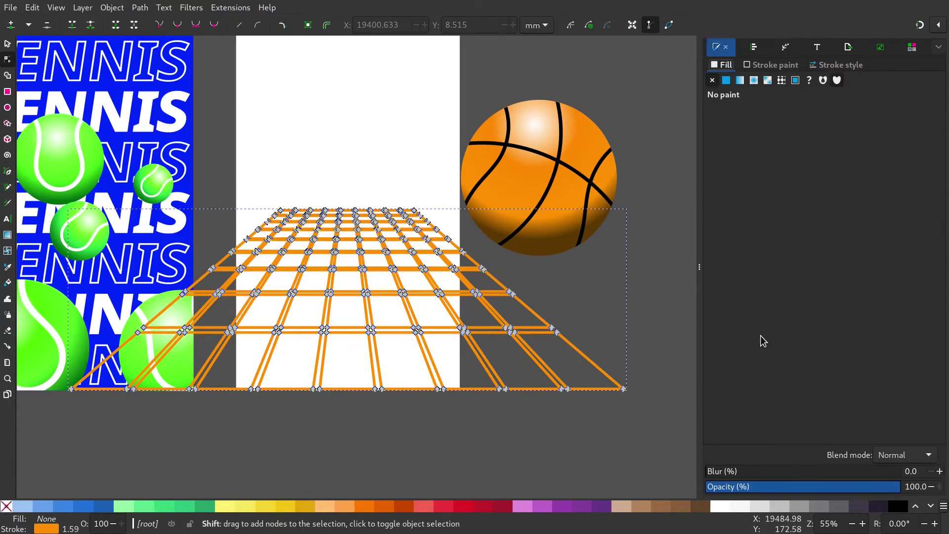
{"action": "left_click", "coordinate": [758, 486]}
{"action": "key", "text": "s"}
{"action": "left_click", "coordinate": [498, 415]}
{"action": "left_click", "coordinate": [320, 146], "text": "shift"}
- Place copies of the basketball on the poster at several sizes and blur the small distant ones
{"action": "left_click", "coordinate": [575, 193]}
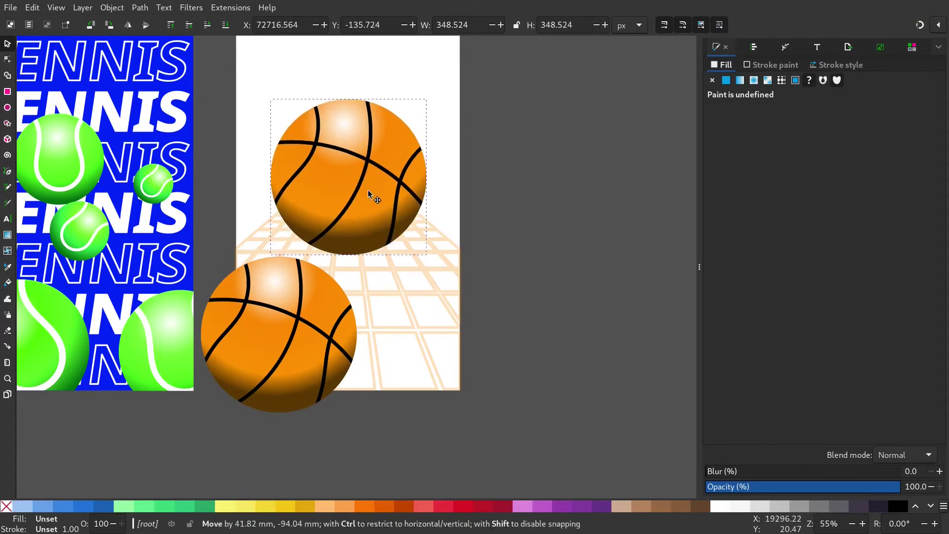
{"action": "left_click", "coordinate": [755, 472]}
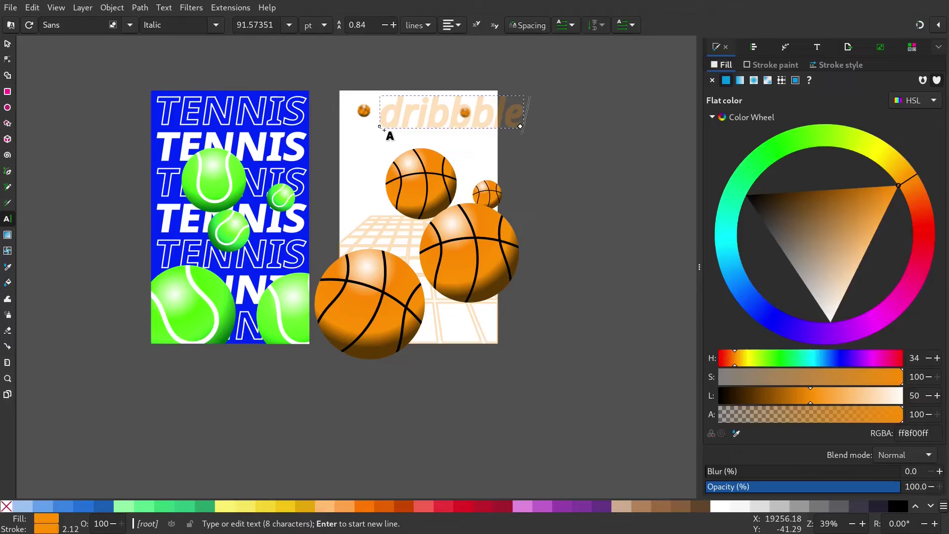
- Set the heading "dribbble" in bold orange Sans, with an equally wide black line "all the way" directly beneath it
{"action": "key", "text": "F1"}
{"action": "key", "text": "ctrl+shift+t"}
{"action": "left_click", "coordinate": [840, 159]}
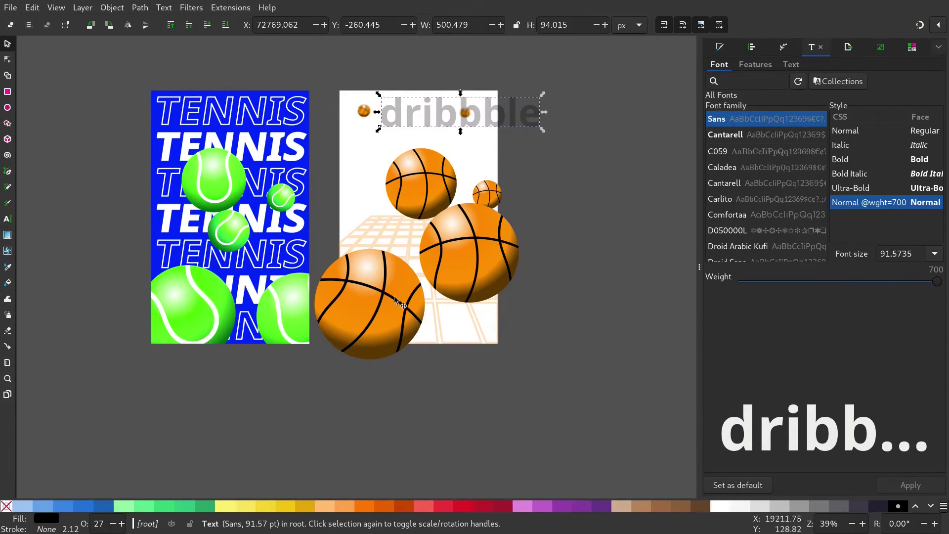
{"action": "key", "text": "ctrl+shift+f"}
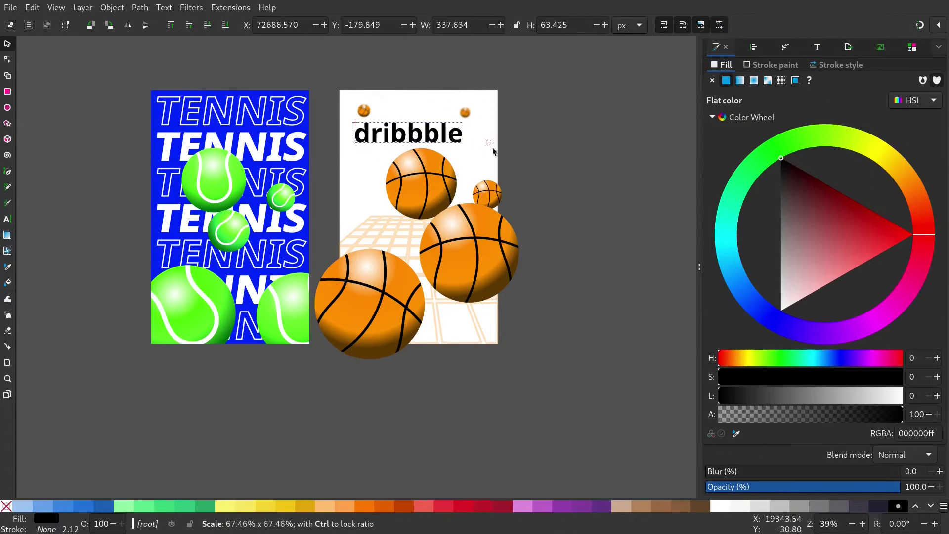
{"action": "left_click_drag", "start_coordinate": [492, 147], "coordinate": [487, 153]}
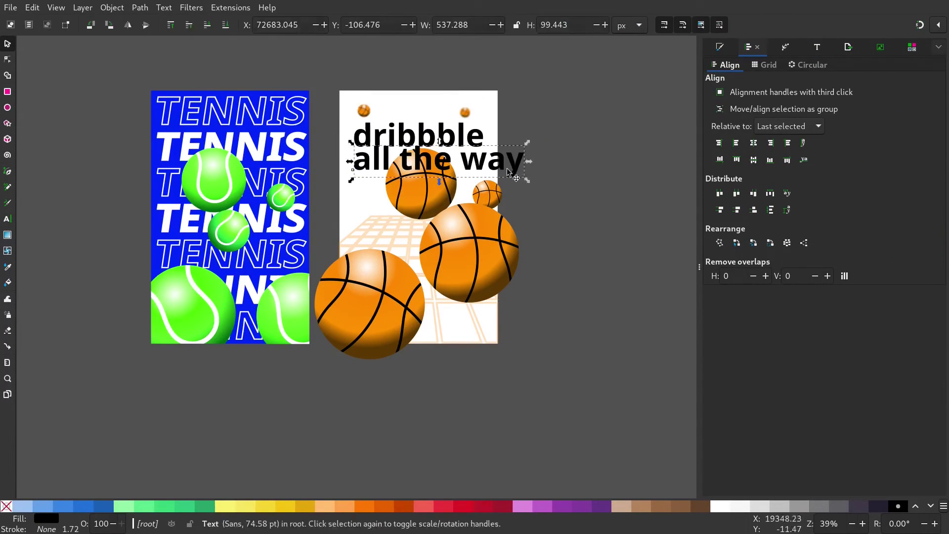
{"action": "left_click_drag", "start_coordinate": [519, 173], "coordinate": [511, 174]}
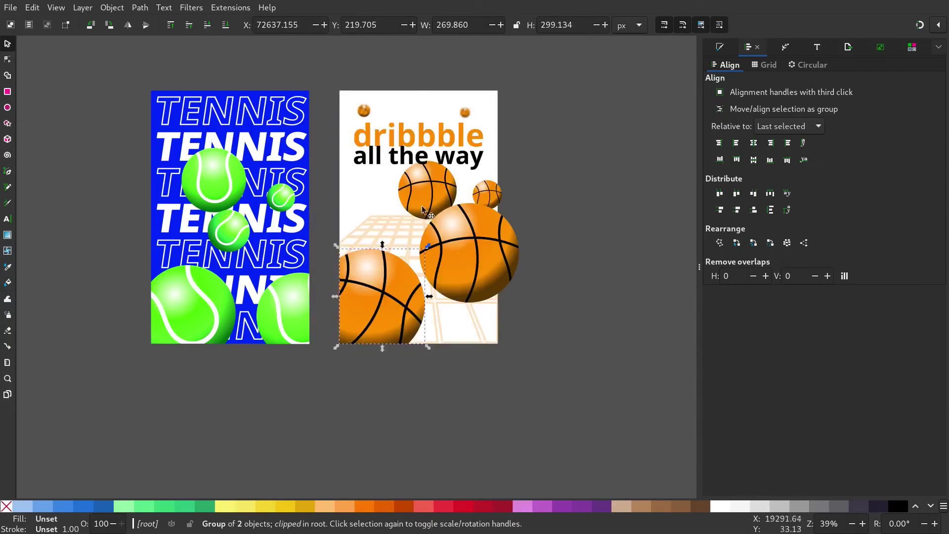
- Clip the overhanging basketballs to the poster edges, and shrink and rearrange the balls below the heading
{"action": "left_click", "coordinate": [483, 129]}
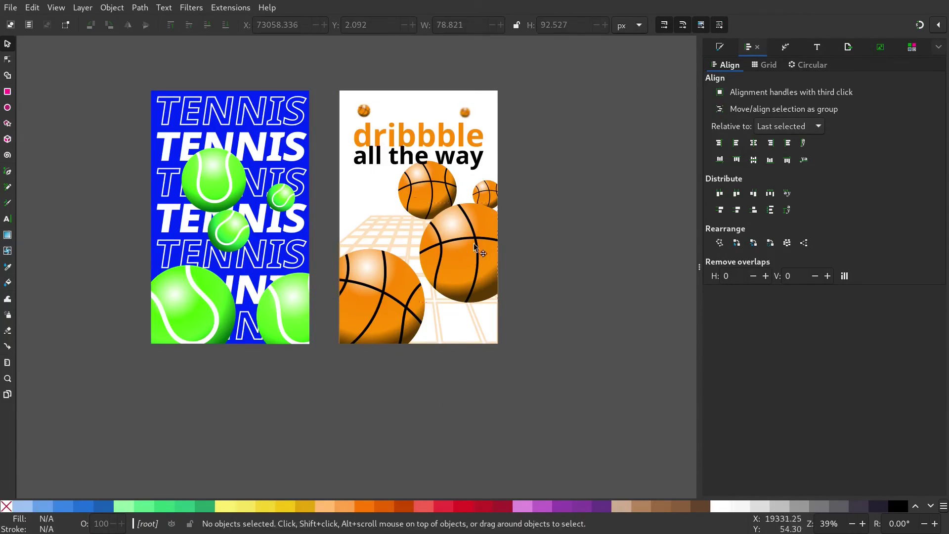
{"action": "left_click_drag", "start_coordinate": [457, 220], "coordinate": [449, 213]}
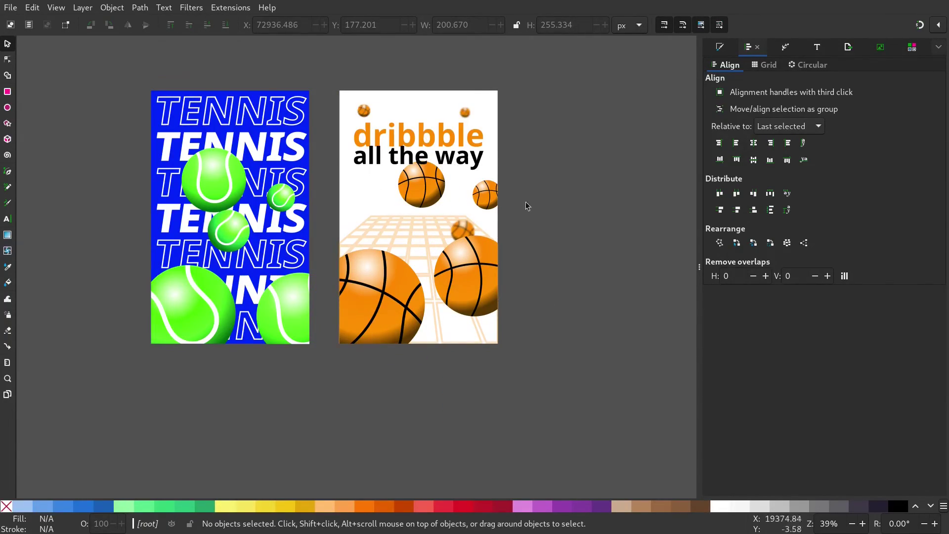